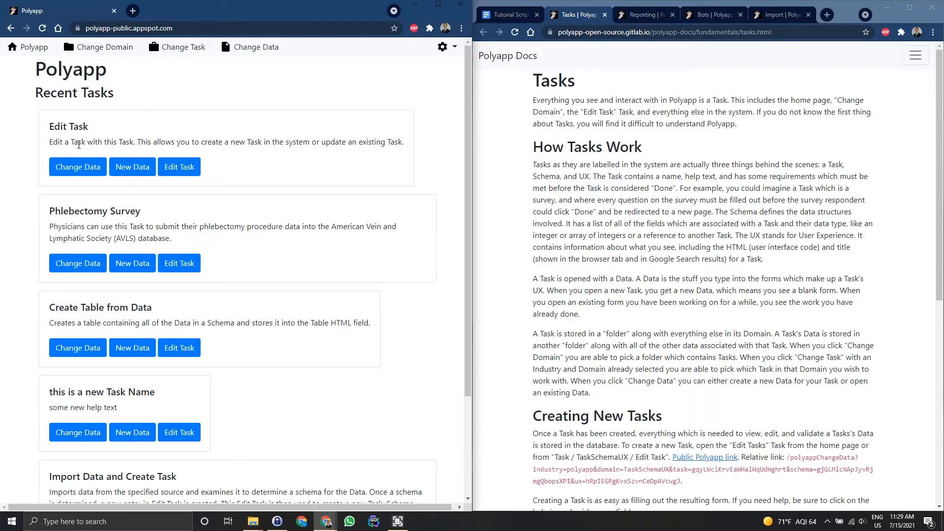
- Open the Firestore data page of the Polyapp Public project in a new browser tab
key("ctrl+t")
type("fire")
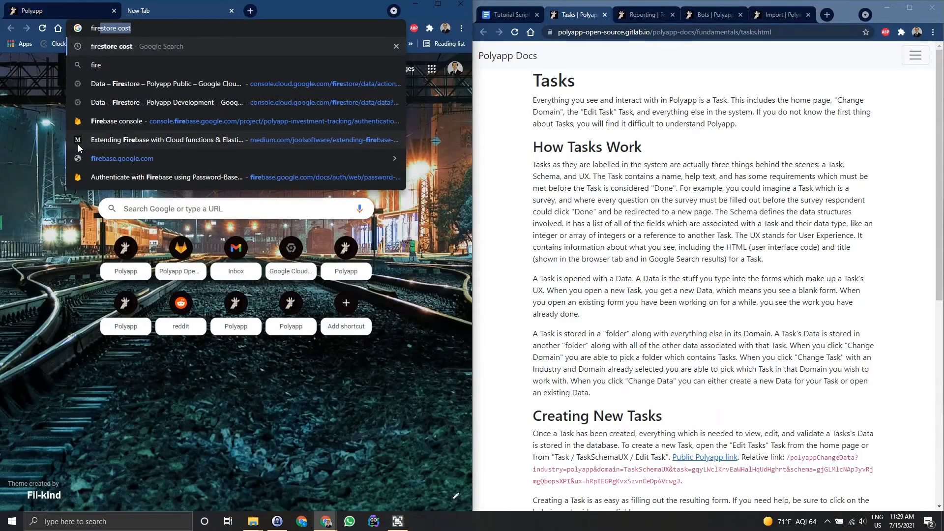
left_click(164, 107)
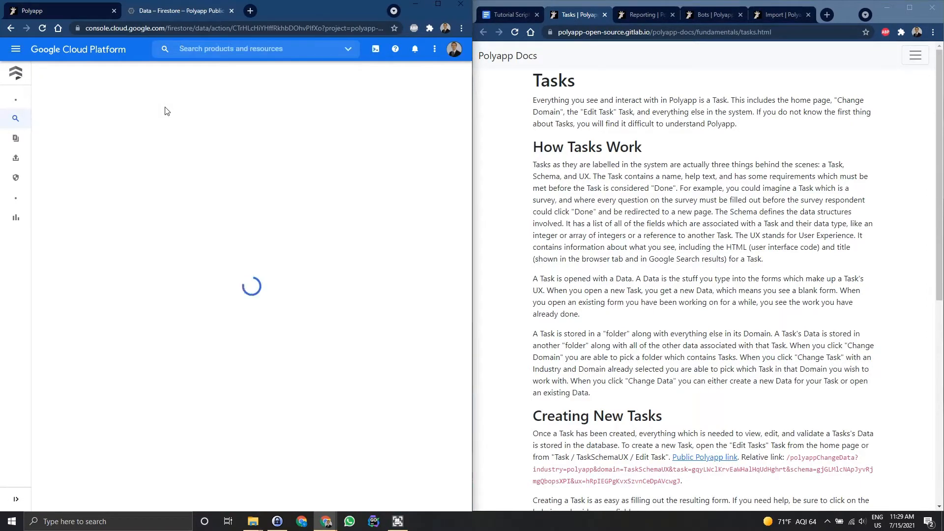
- Open the task collection in Firestore and inspect the fields of its second and third documents
left_click(82, 317)
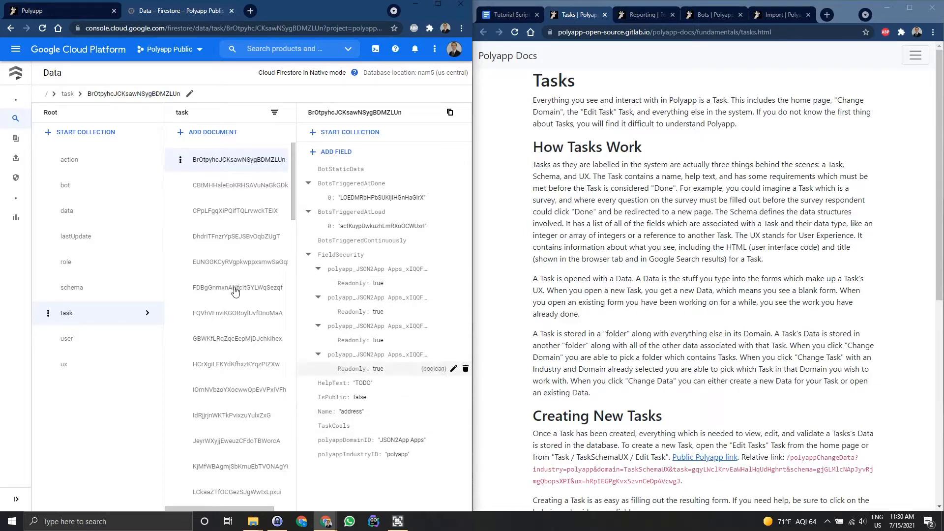
left_click(211, 187)
left_click(218, 212)
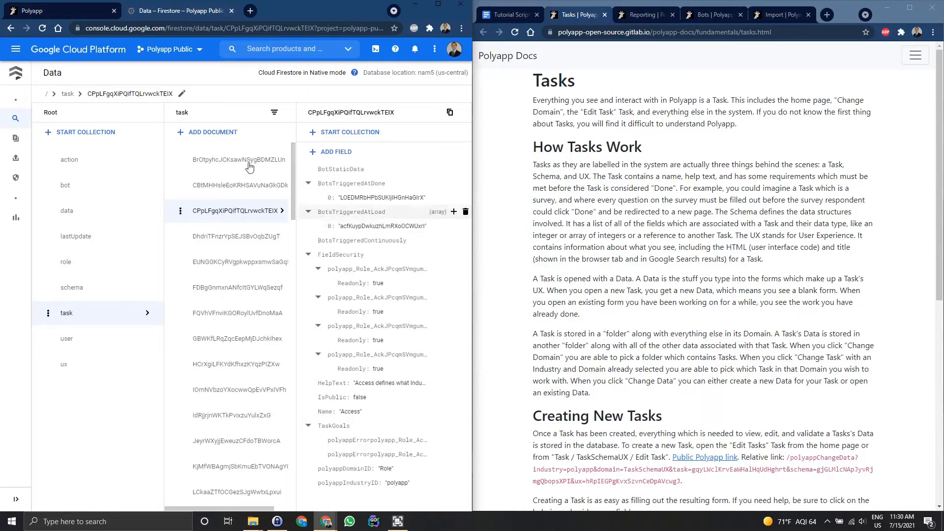
- Open the schema collection and examine the DataHelpText, DataKeys and DataTypes entries of its first document
left_click(82, 289)
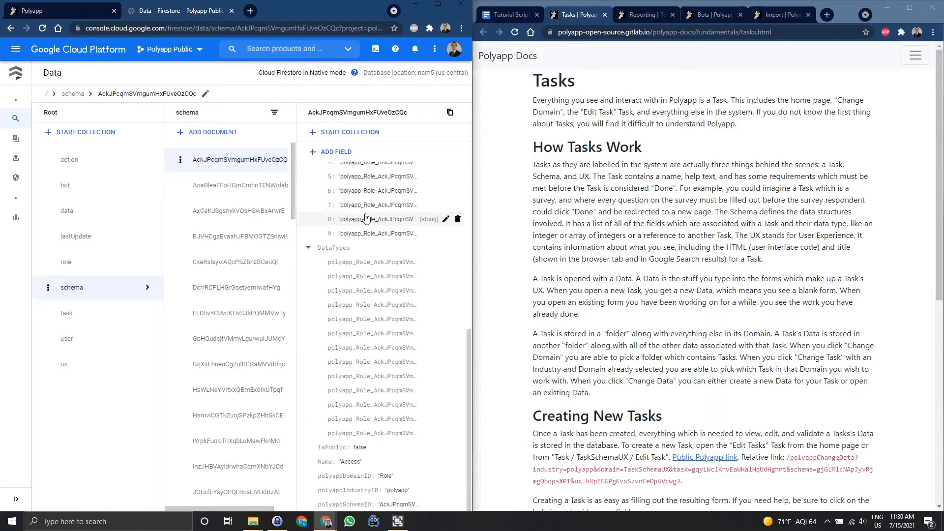
scroll(362, 216, "down", 1)
scroll(361, 215, "up", 1)
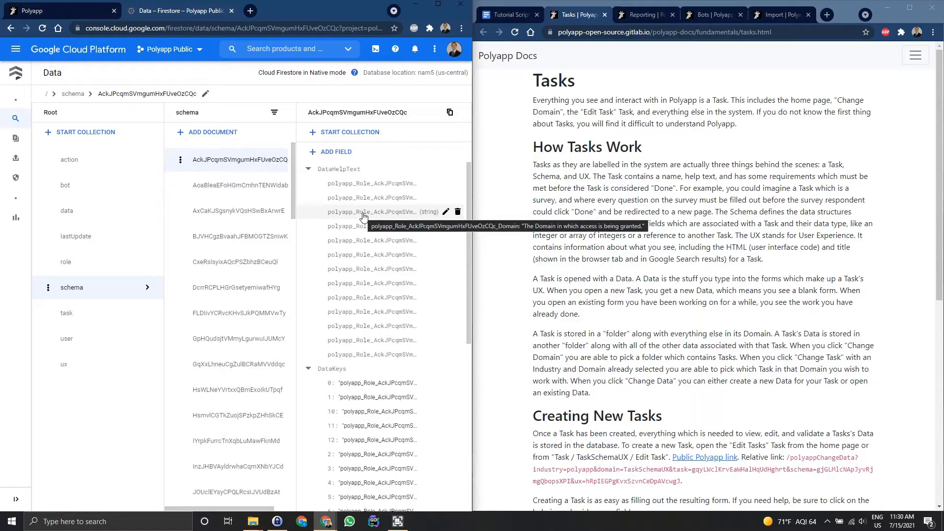
scroll(364, 416, "down", 5)
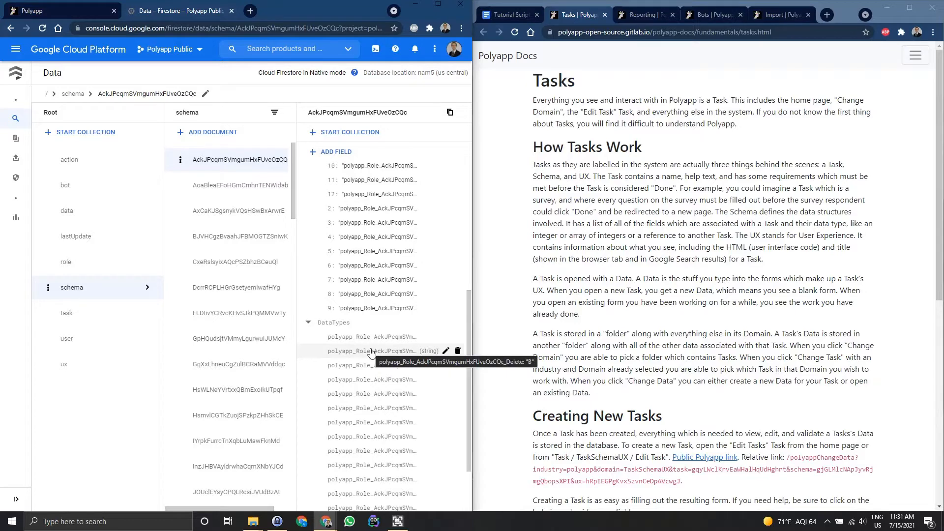
scroll(371, 352, "up", 5)
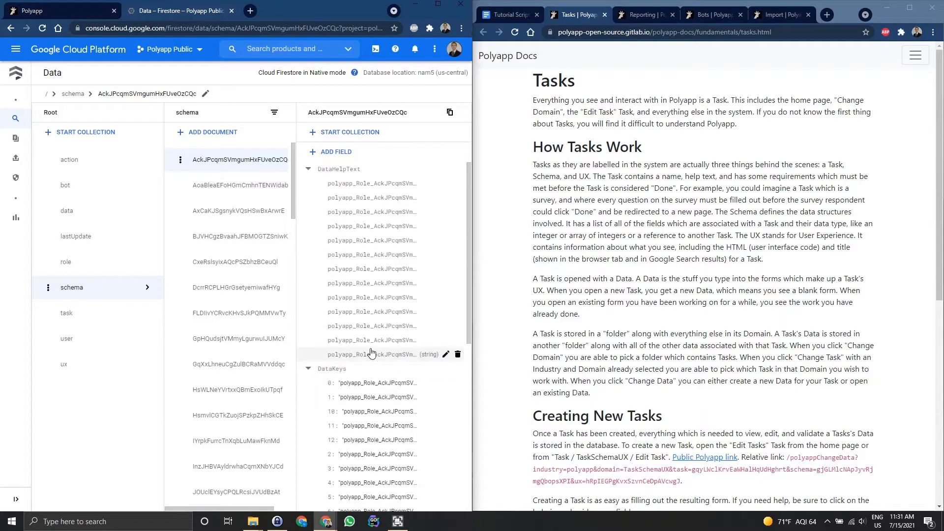
- Open the ux collection and inspect its first document's HTML field, comparing it with the Polyapp home page
left_click(76, 365)
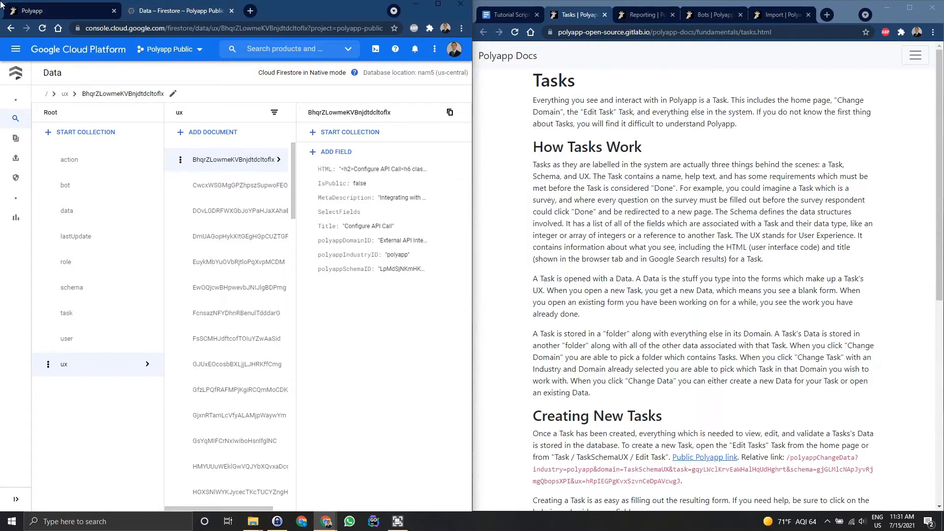
left_click(32, 13)
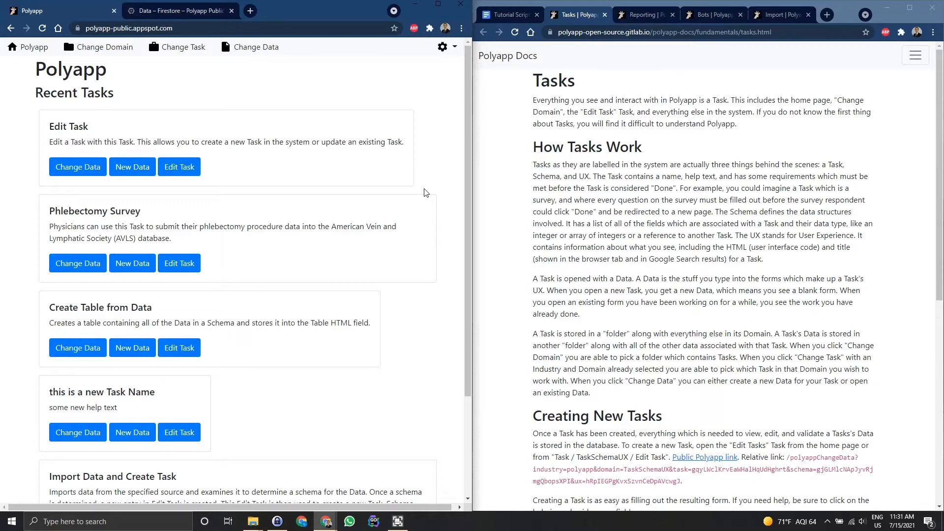
left_click(201, 14)
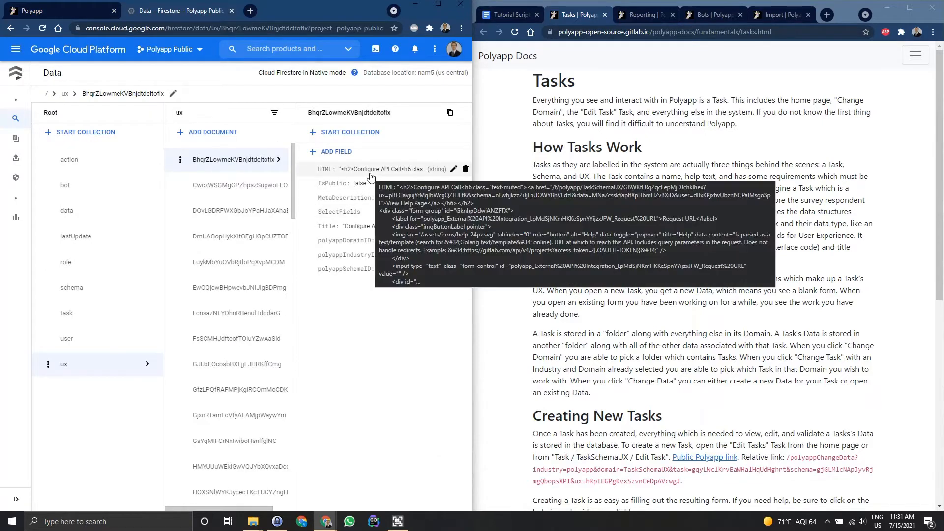
- Return to the Polyapp home page, search the tasks for "Edit Task" and start new data for the Edit Task task
left_click(65, 9)
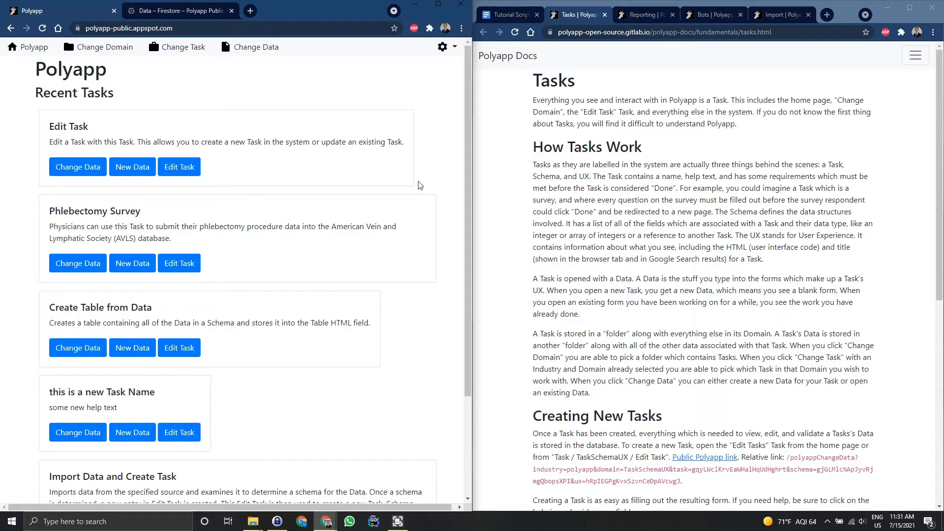
scroll(418, 186, "down", 3)
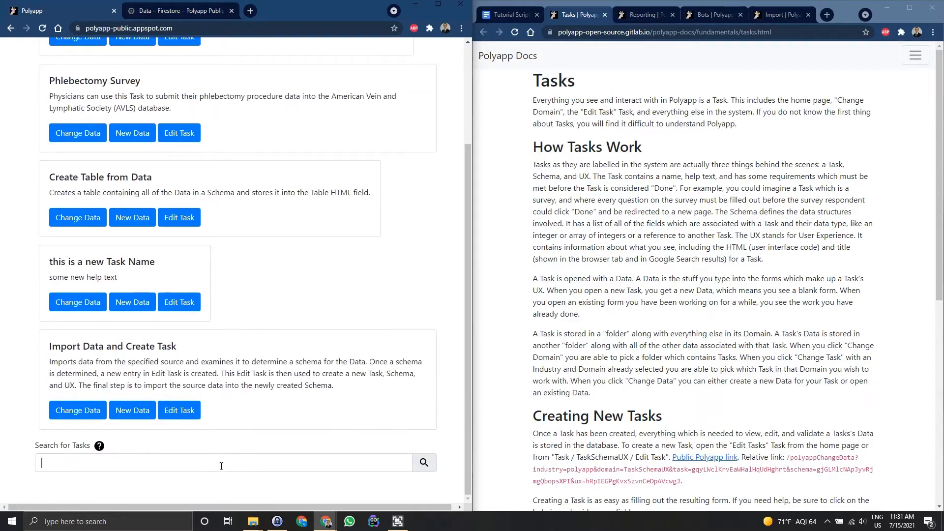
left_click(221, 465)
type("Edit Task")
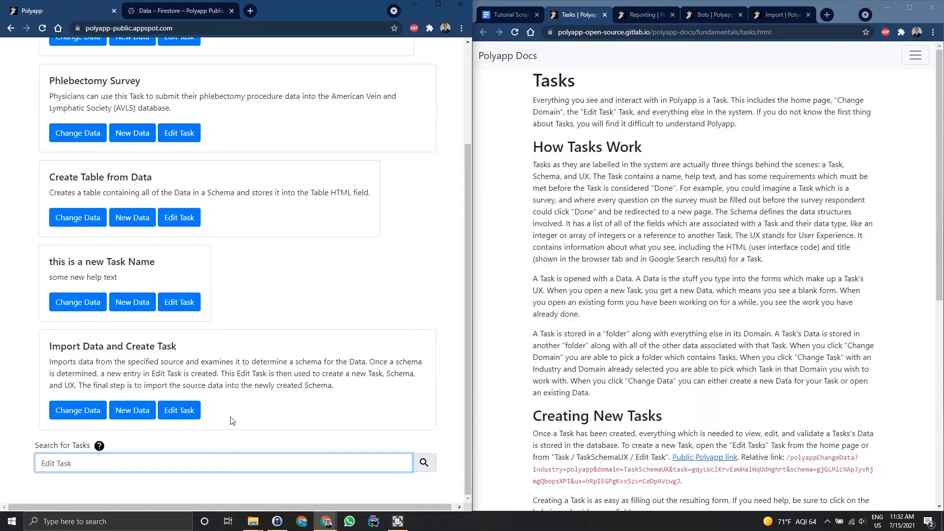
key("Return")
scroll(231, 415, "down", 10)
scroll(231, 420, "down", 1)
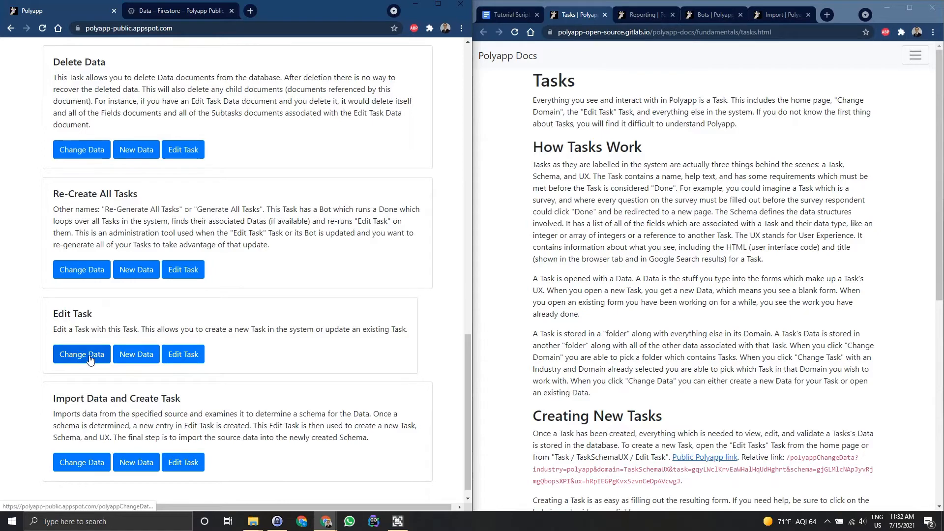
left_click(133, 356)
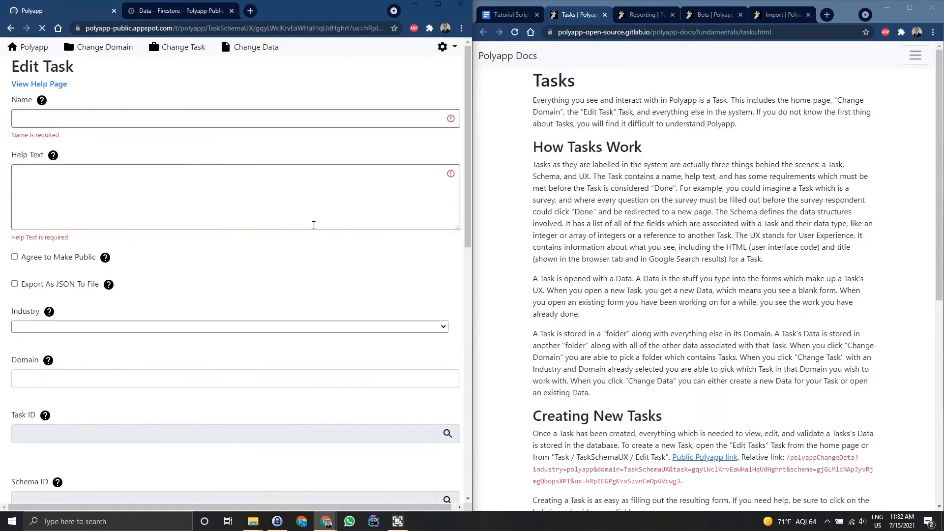
- Name the new task "Test Task for Task Tutorial"
scroll(312, 279, "down", 10)
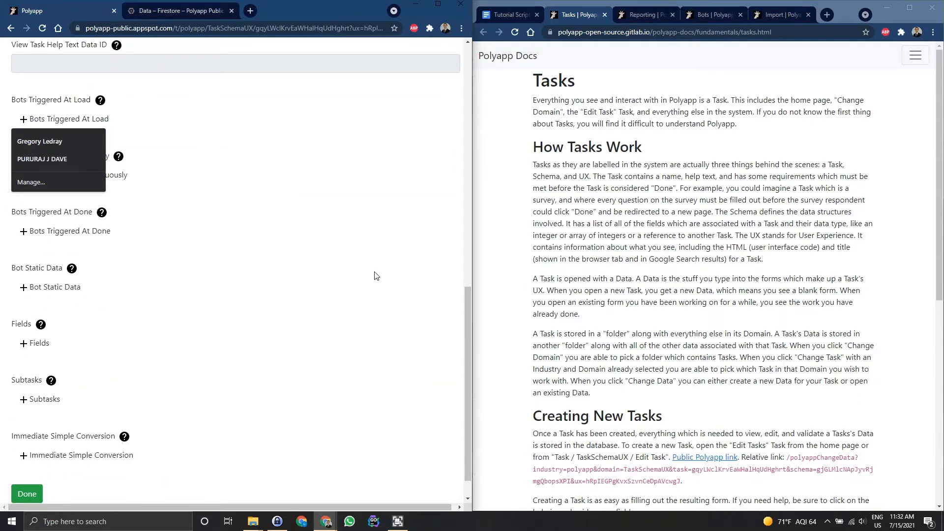
scroll(377, 276, "up", 10)
left_click(109, 86)
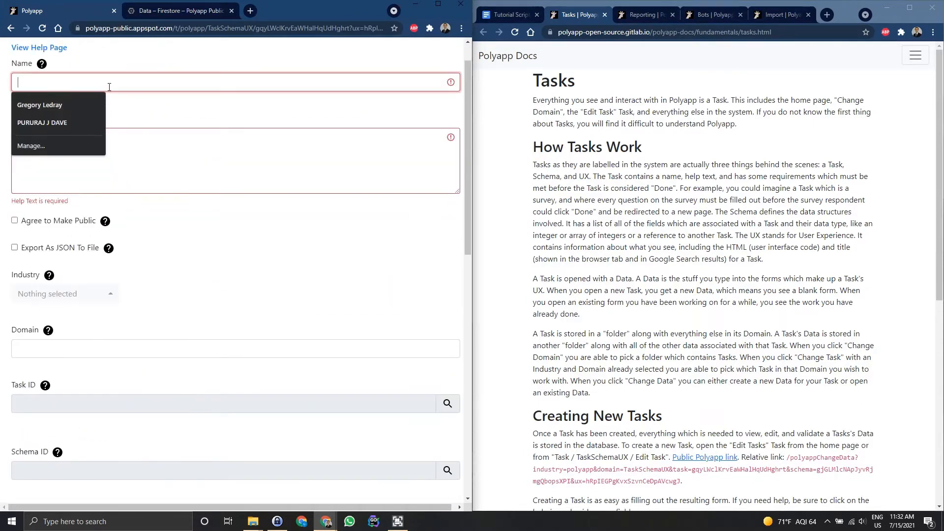
type("Test Task for")
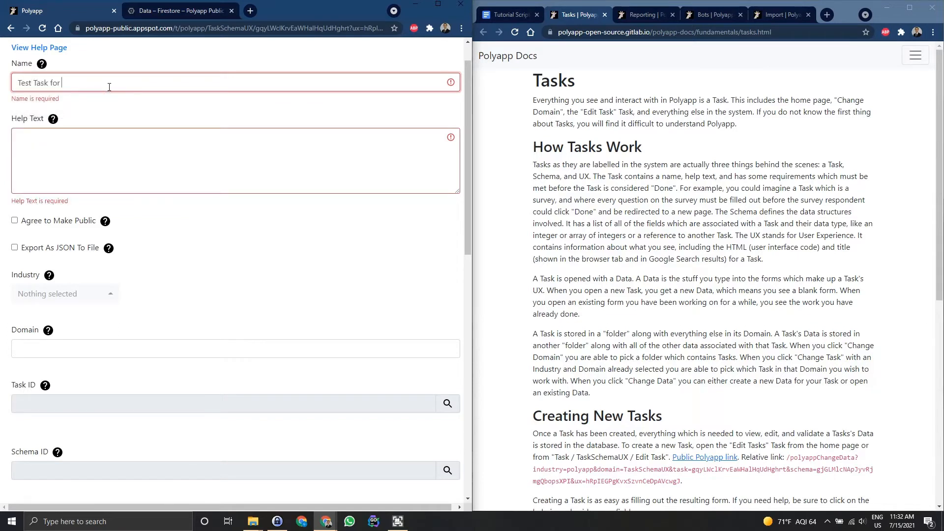
type("t ask Tutorial")
key("Tab")
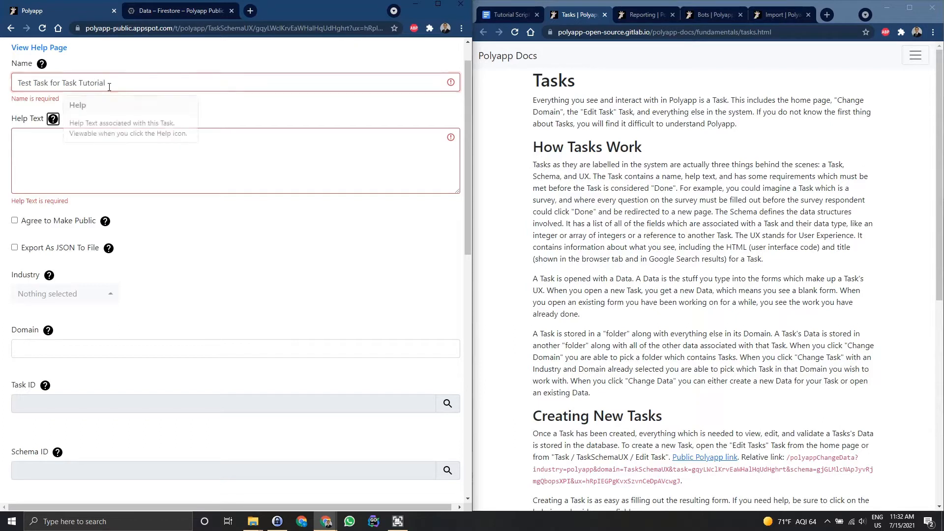
- Set the task's help text to "being used as part of the fundamentals tutorial for Tasks"
type("being ")
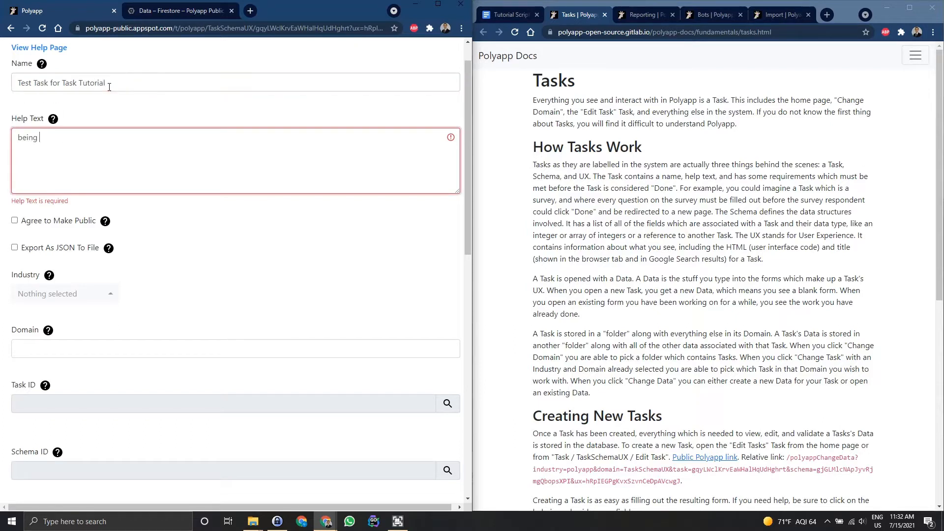
type("used as part of the fi")
type("ndamentals tutori")
type("al for Tasks")
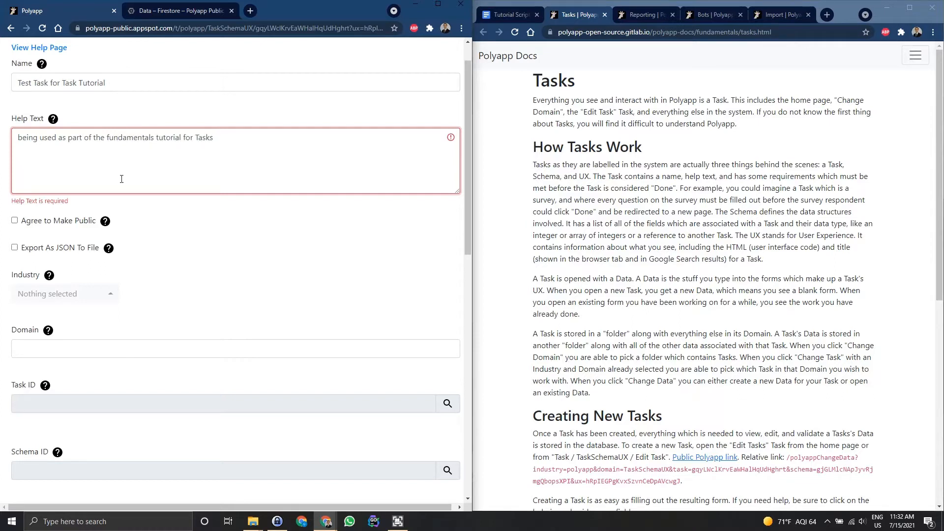
- Set the task's industry to the Abrasive Product option and its domain to "Test"
scroll(172, 247, "down", 2)
mouse_move(107, 151)
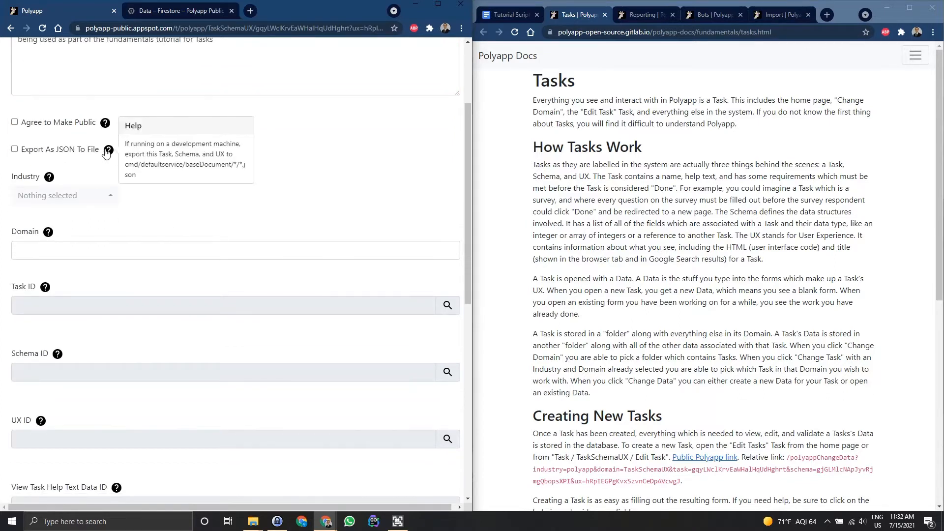
left_click(102, 195)
left_click(123, 92)
left_click(108, 245)
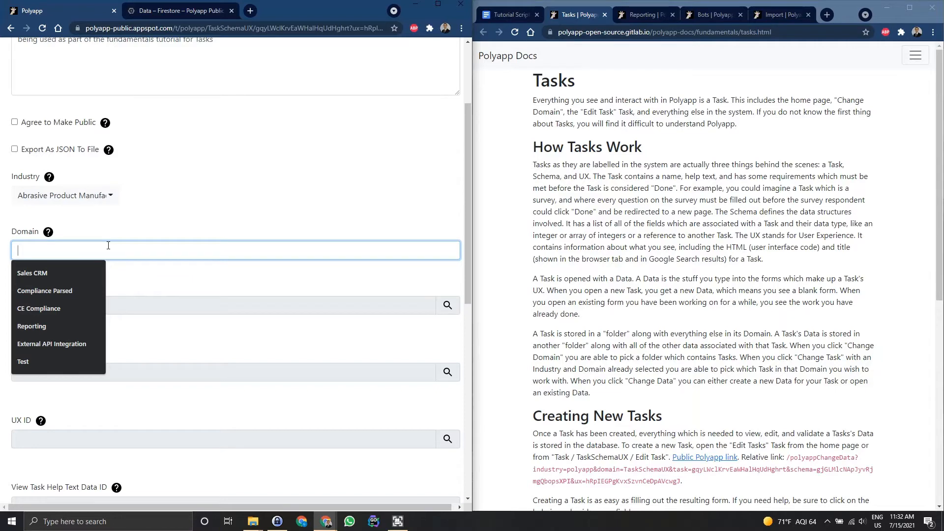
type("Test")
left_click(180, 207)
- Add a first field to the task and name it "Name"
scroll(200, 239, "down", 9)
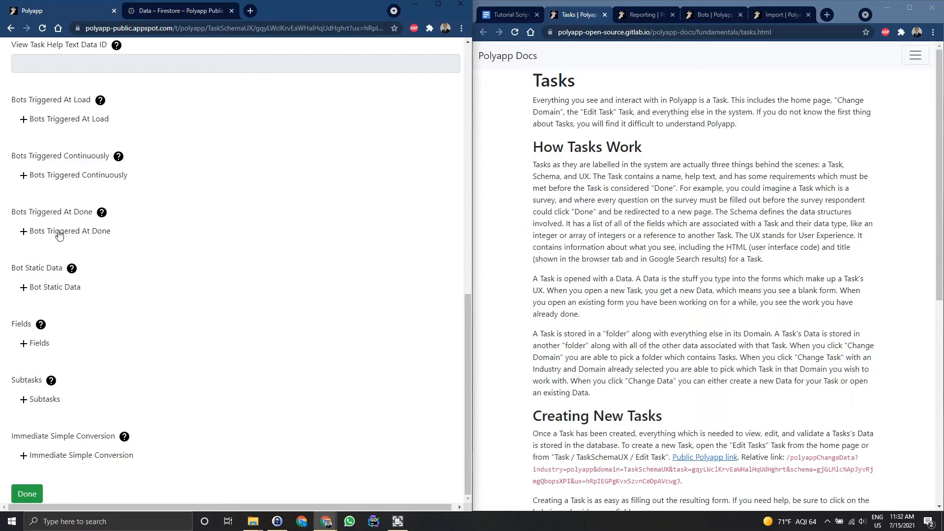
left_click(39, 343)
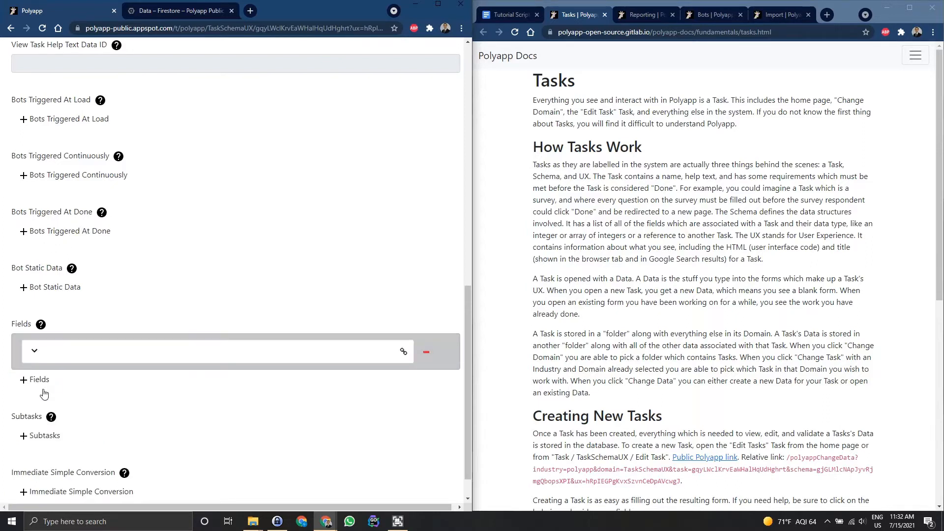
left_click(35, 350)
scroll(59, 295, "down", 4)
left_click(131, 196)
type("Name")
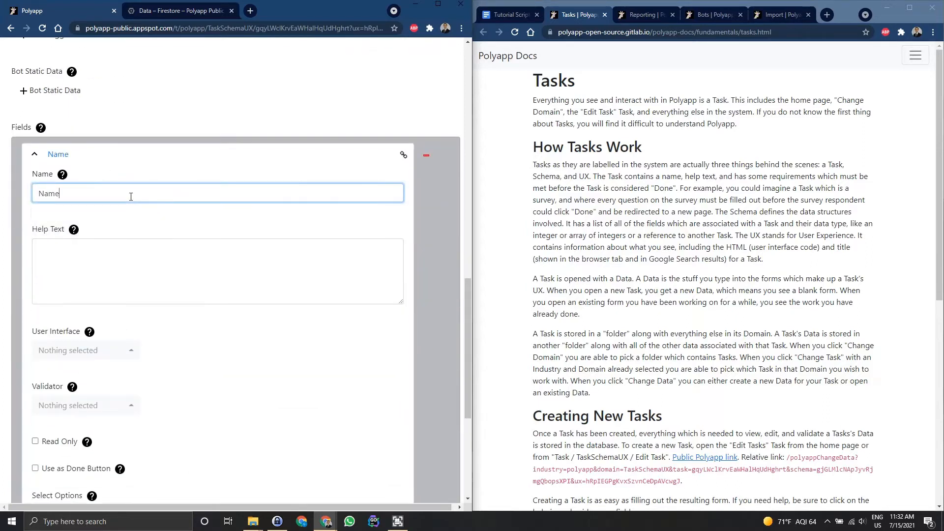
- Give the Name field the help text "somdafklsjadslasdlasdlksda" and set its user interface to text
key("Tab")
type("somdafklsjadslasdlasdlksda")
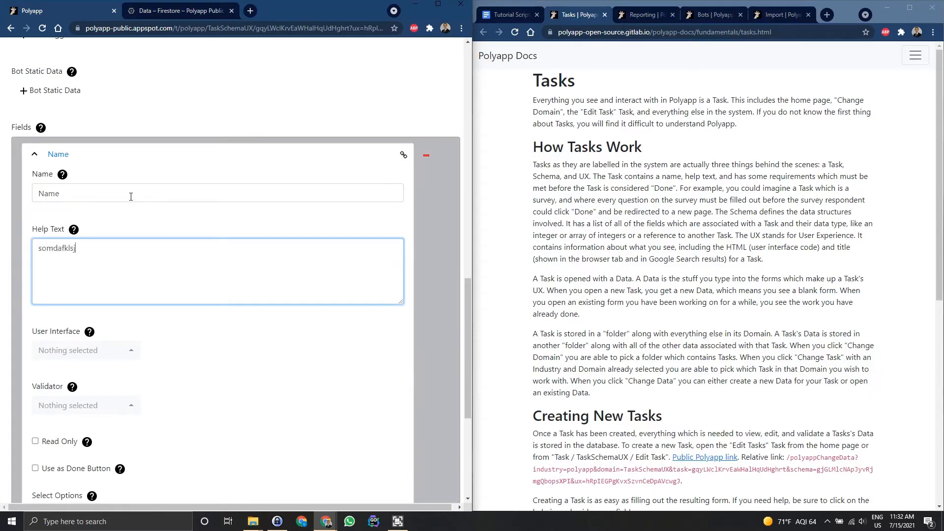
key("Tab")
key("Tab")
key("Down")
key("Return")
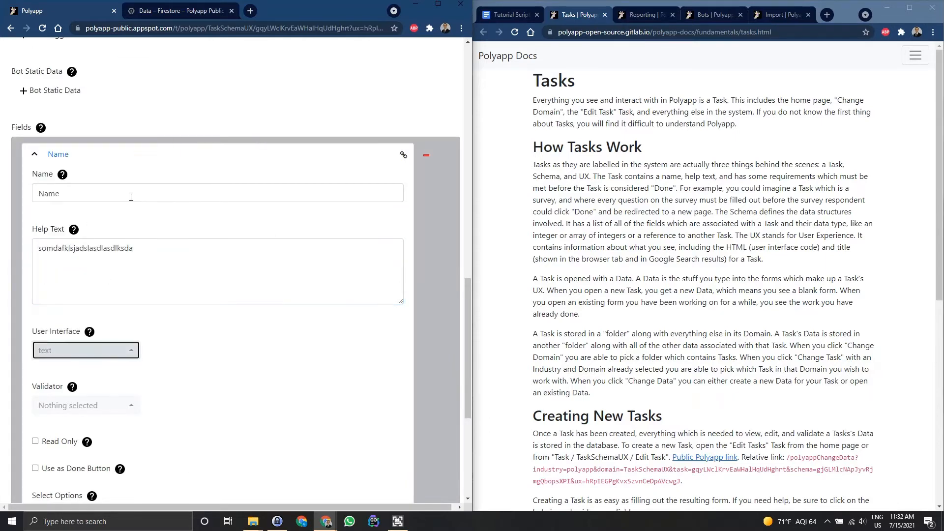
- Add a second field named "Description" with the help text "description about a Task"
scroll(230, 215, "down", 5)
left_click(37, 323)
scroll(59, 319, "down", 4)
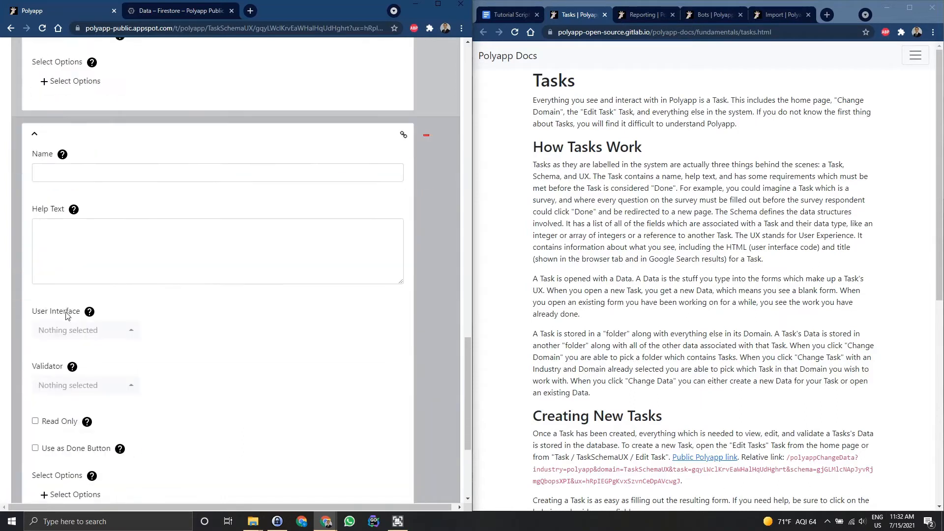
left_click(210, 158)
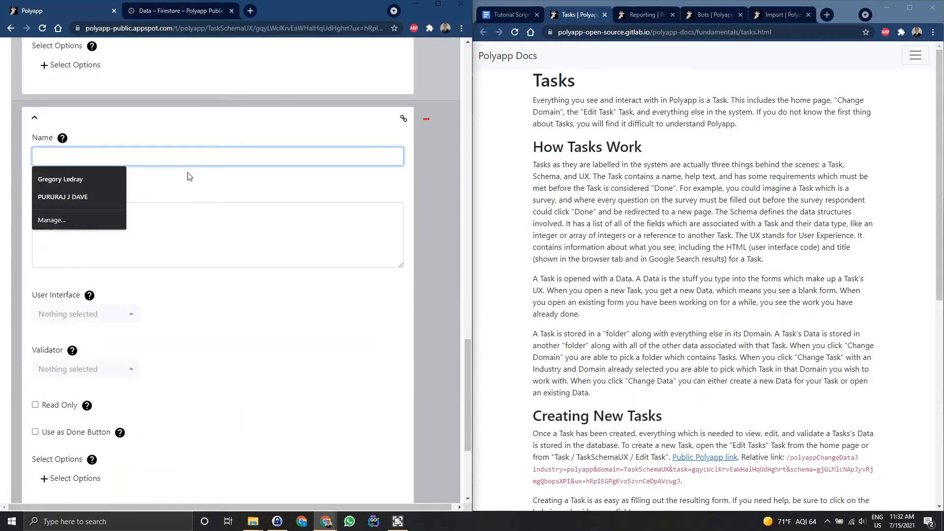
type("Description")
key("Tab")
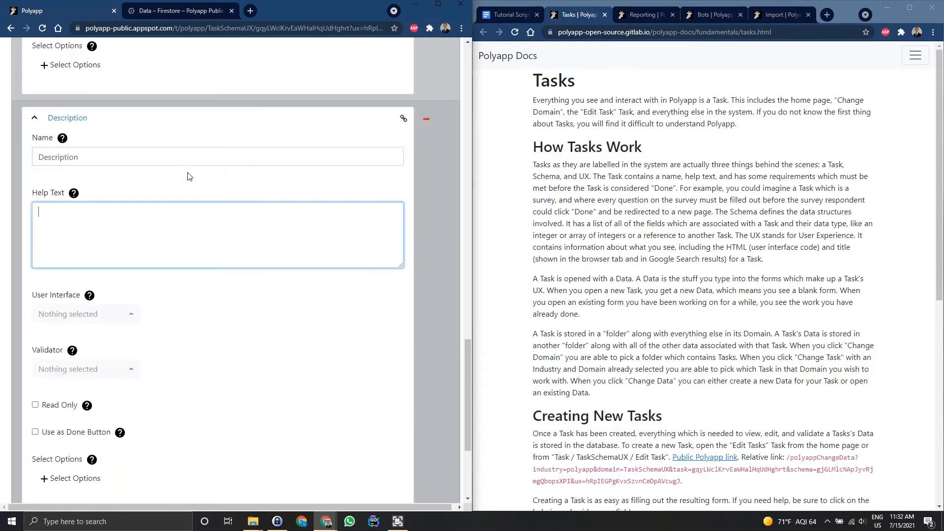
type("description about a Task")
key("Tab")
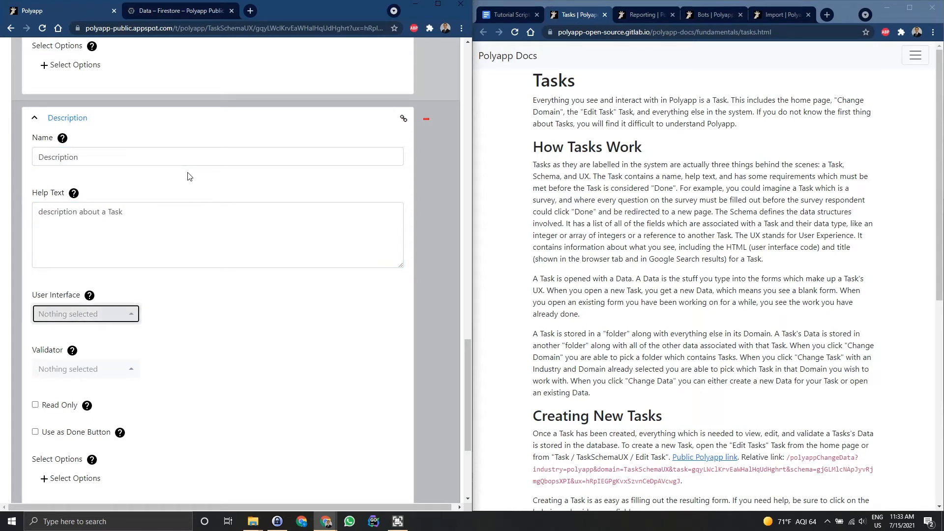
type("te")
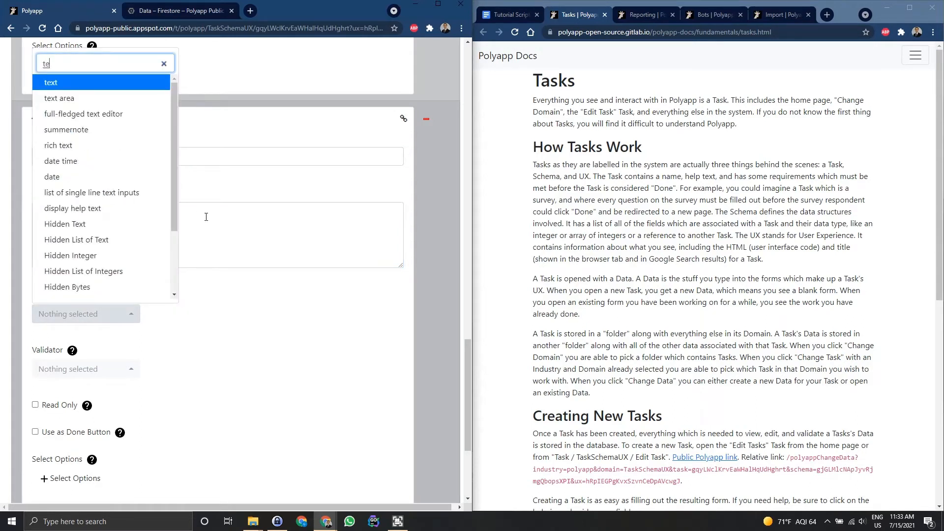
key("BackSpace")
key("BackSpace")
left_click(261, 305)
left_click(153, 155)
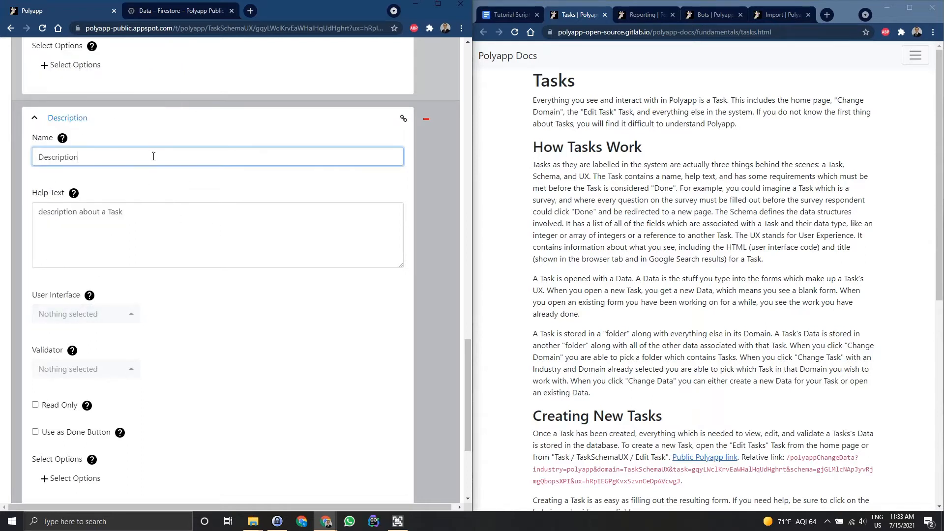
- Read the help about Help Text and browse the user interface choices for the Description field
left_click(165, 212)
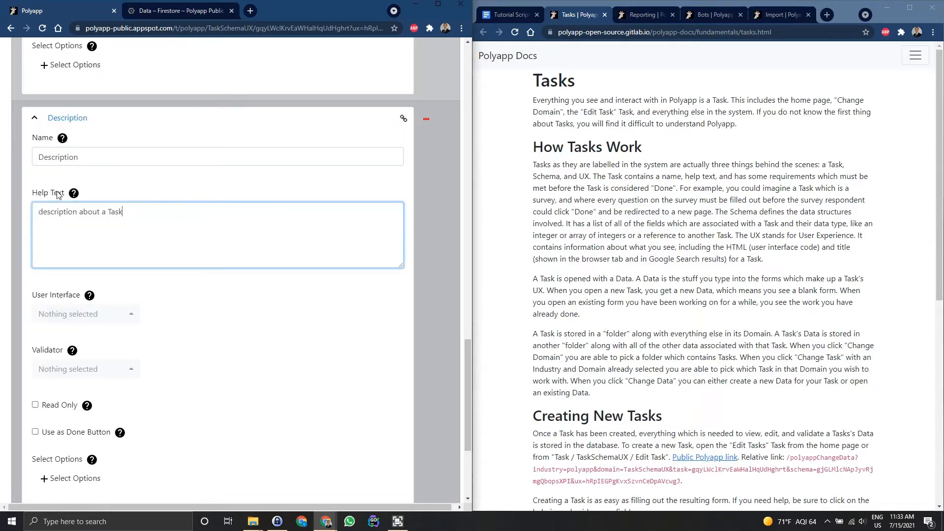
left_click(72, 194)
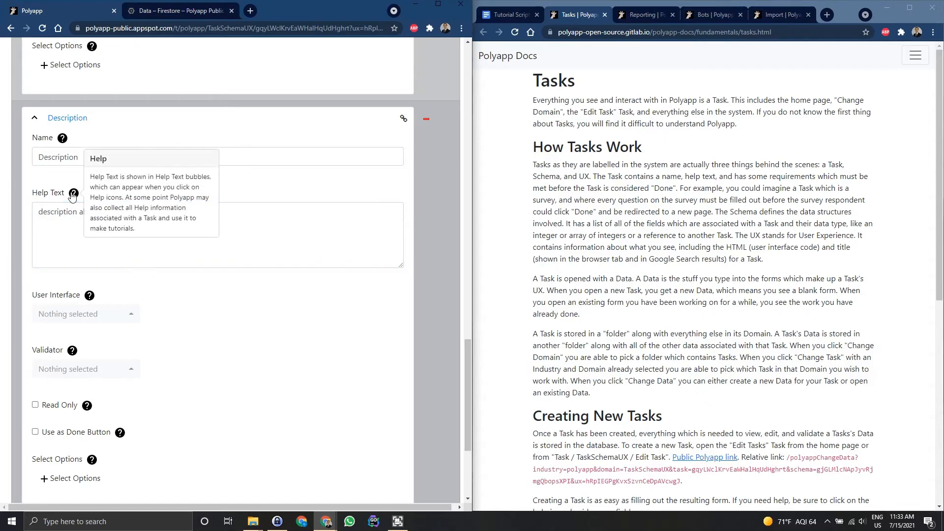
left_click(127, 314)
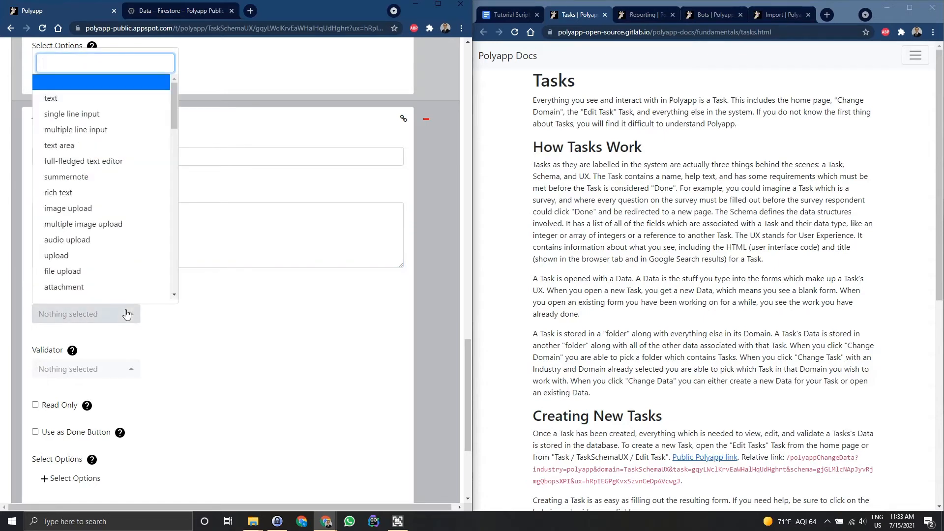
left_click(251, 150)
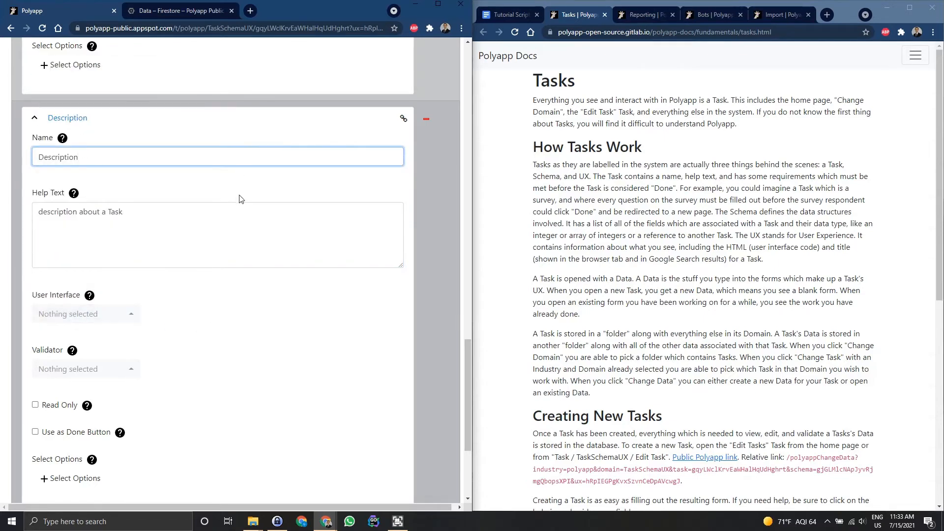
left_click(237, 214)
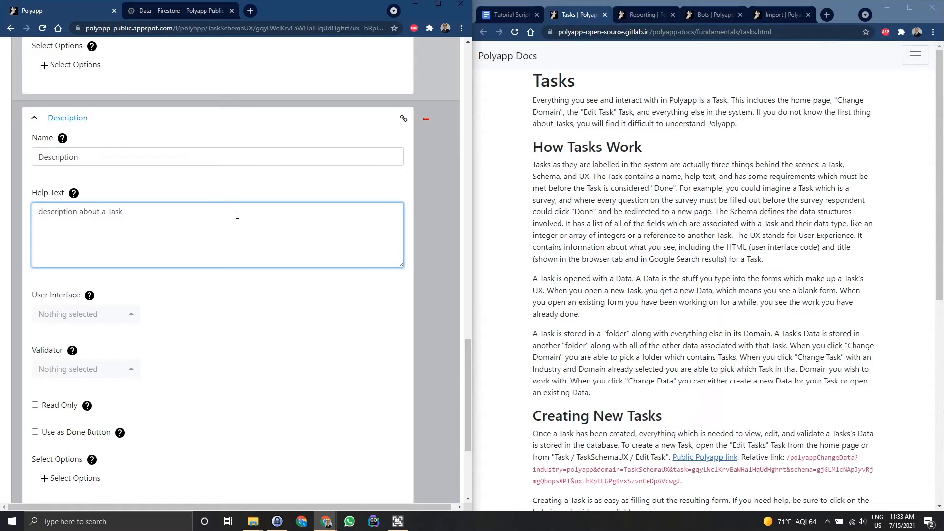
left_click(106, 314)
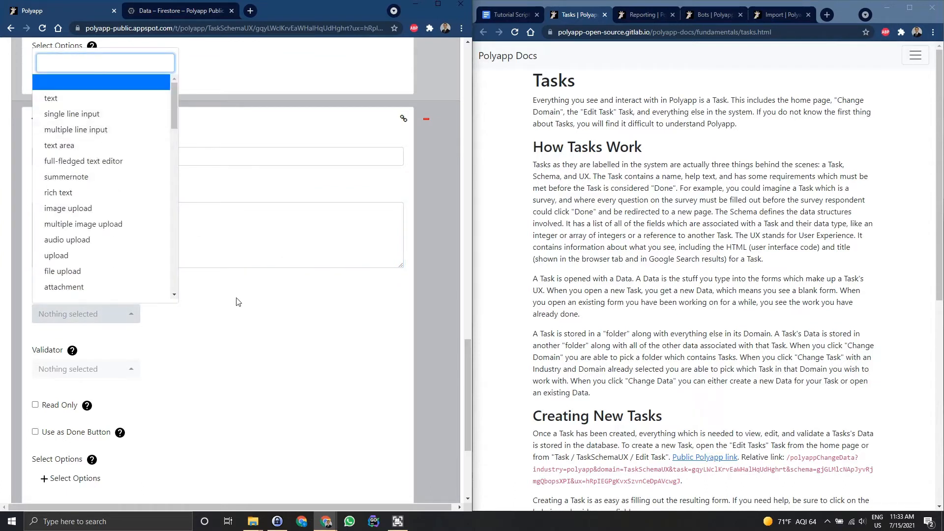
left_click(309, 325)
scroll(305, 320, "down", 2)
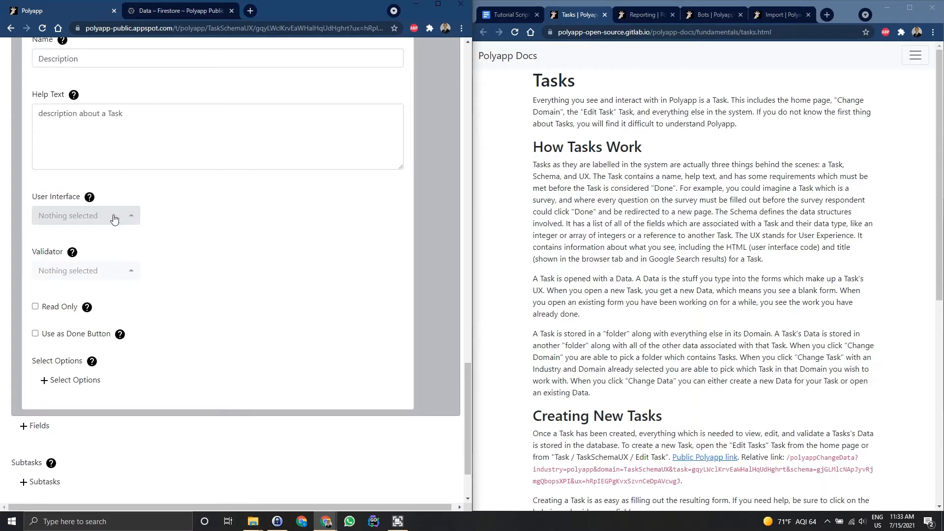
- Set the Description field's user interface to "select between static options"
left_click(112, 217)
type("select")
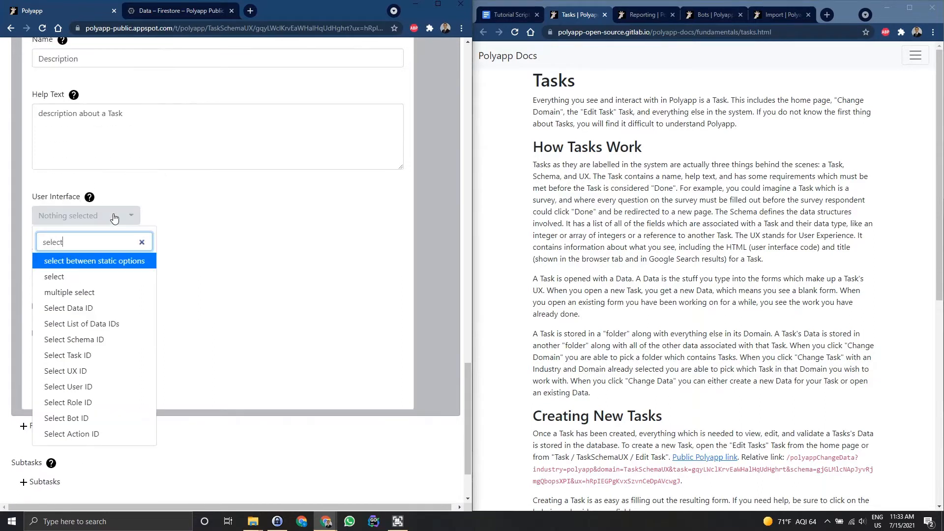
key("Return")
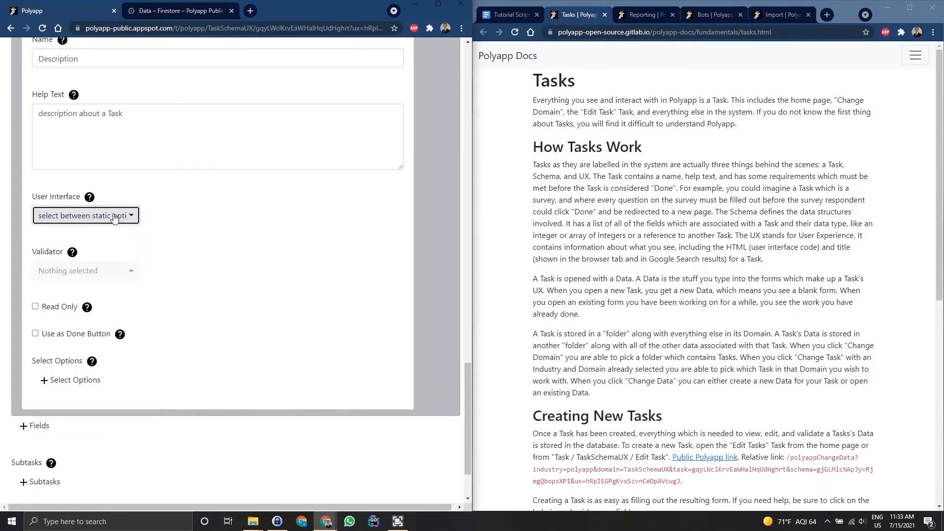
- Add two select options to the Description field, "option 1" and "option 2"
left_click(56, 384)
left_click(68, 414)
left_click(80, 382)
type("option 1")
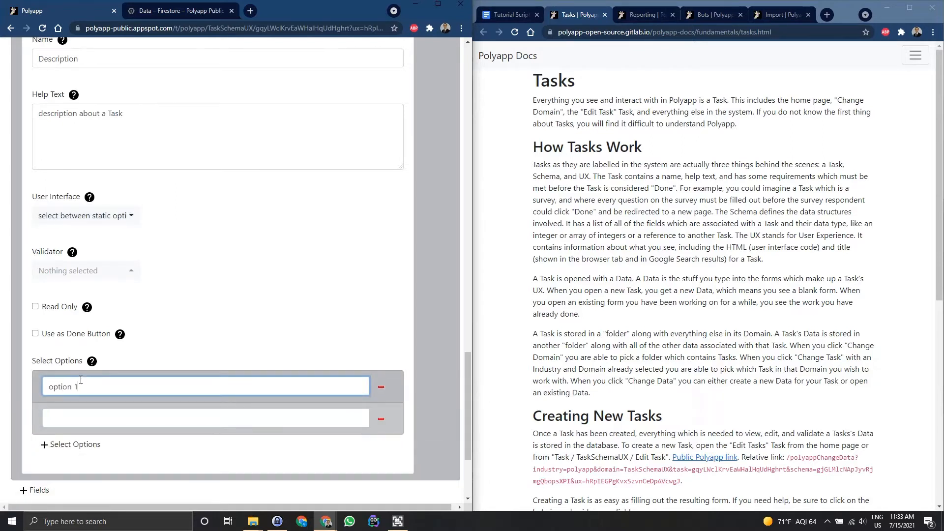
key("Tab")
type("option 2")
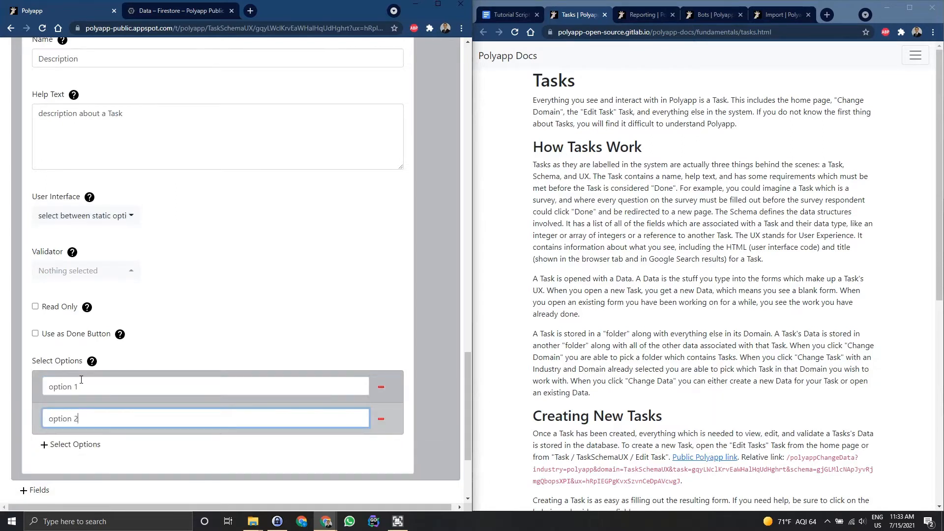
left_click(201, 311)
- Review the Description field's user interface types, validator choices and Read Only help, leaving Read Only unchecked
scroll(203, 294, "down", 1)
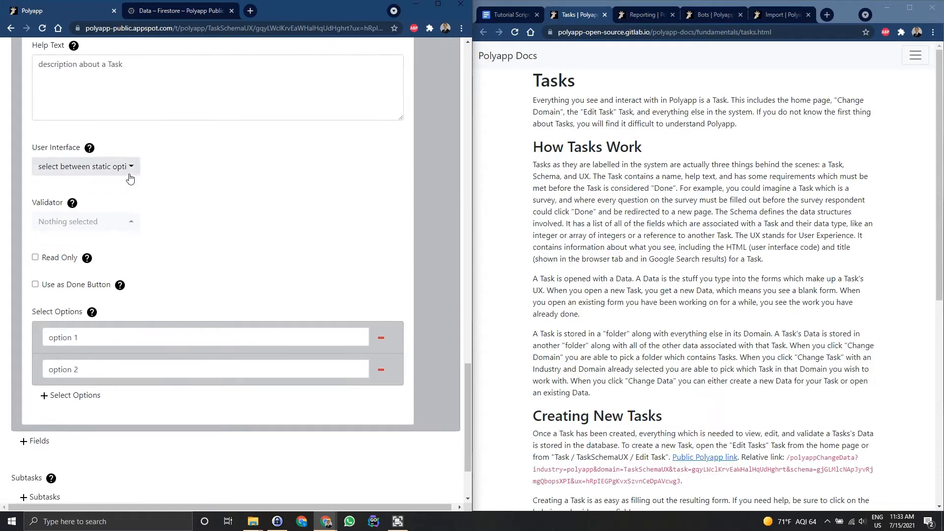
left_click(130, 178)
scroll(122, 217, "up", 7)
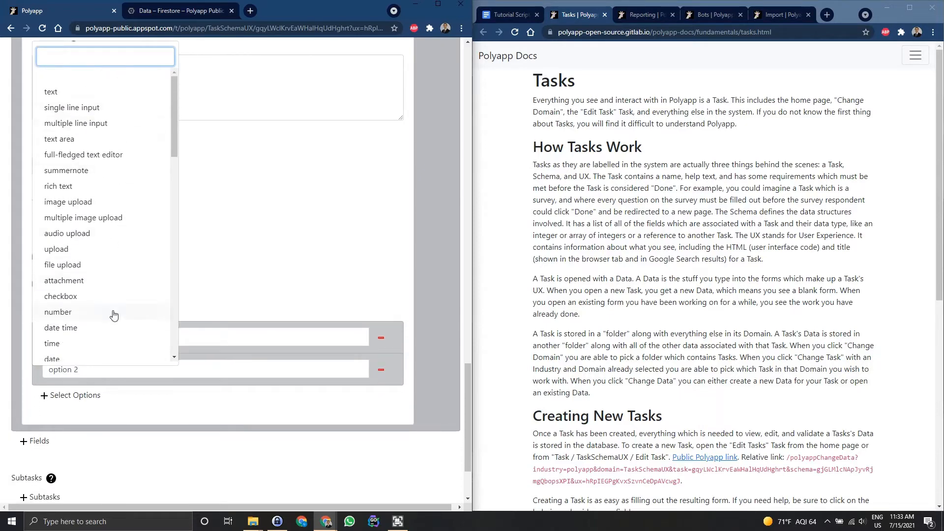
left_click(265, 234)
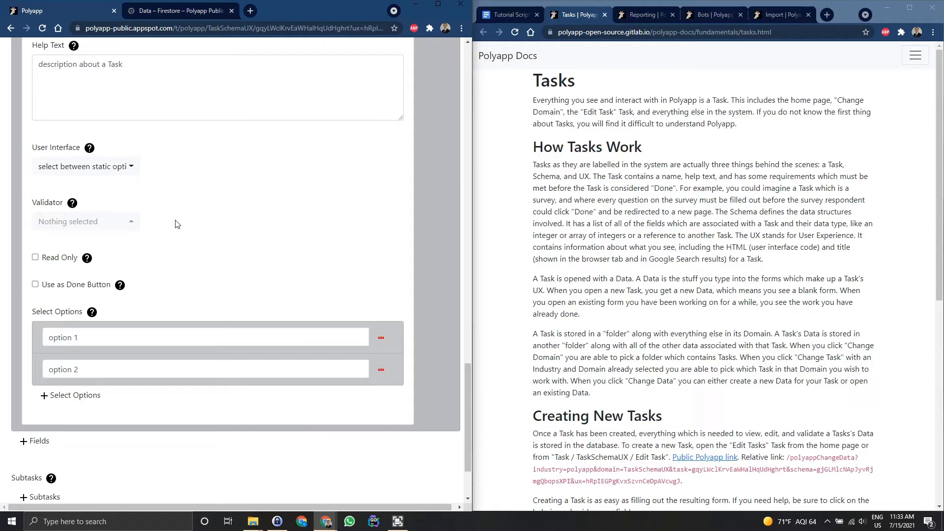
left_click(123, 226)
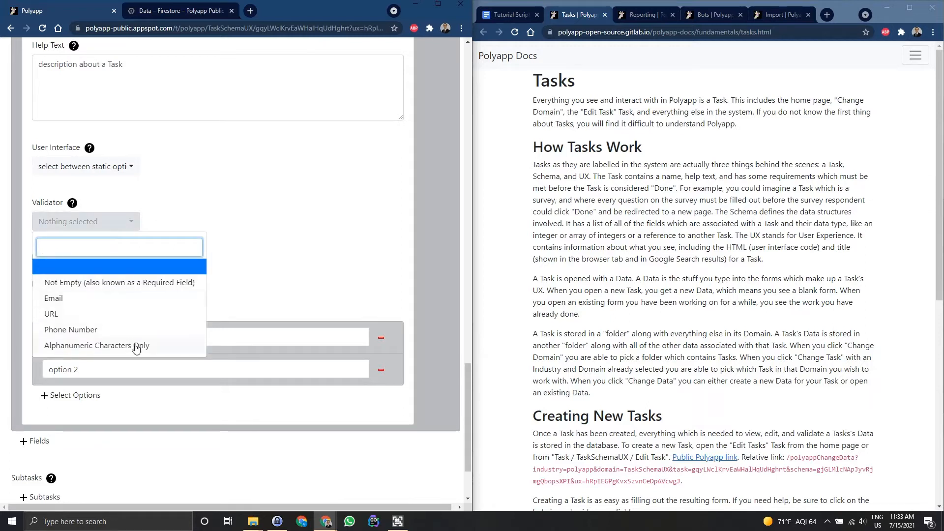
left_click(320, 272)
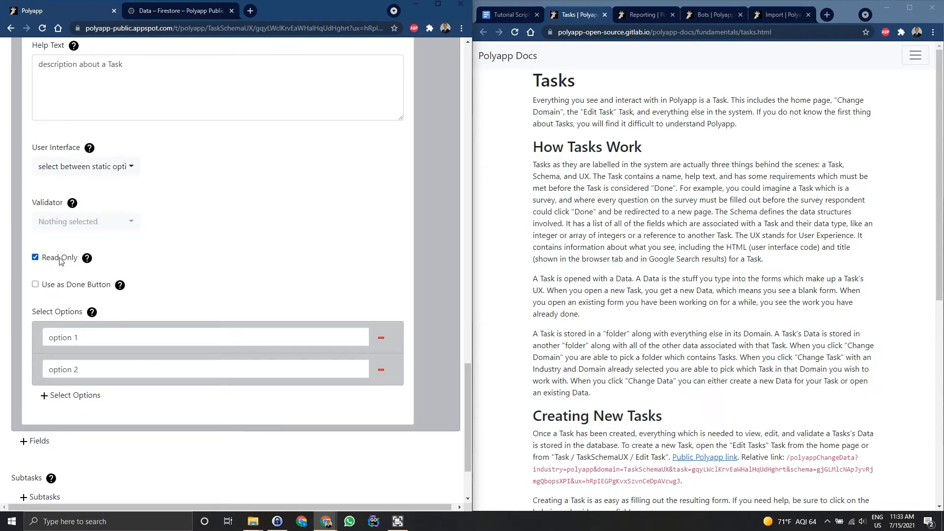
mouse_move(90, 262)
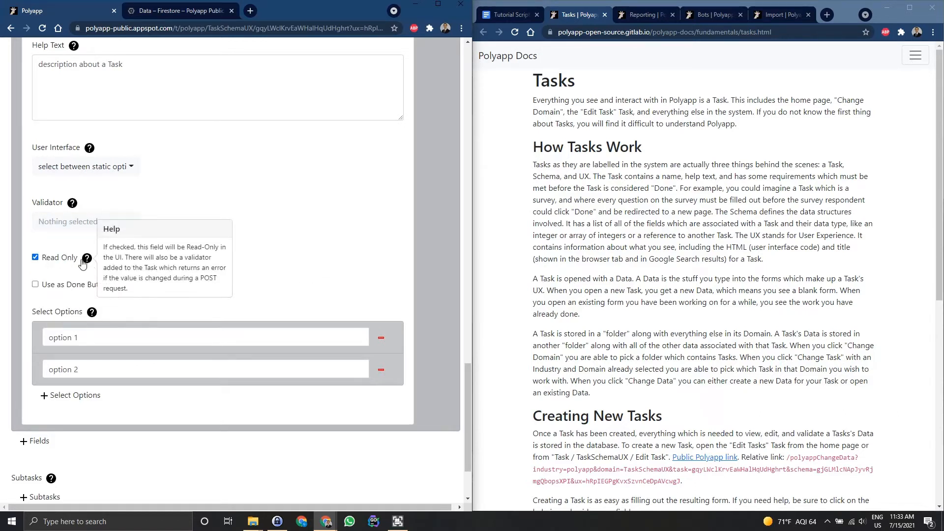
left_click(35, 257)
- Add a blank subtask to the task, remove it again, and submit the task
scroll(336, 257, "up", 15)
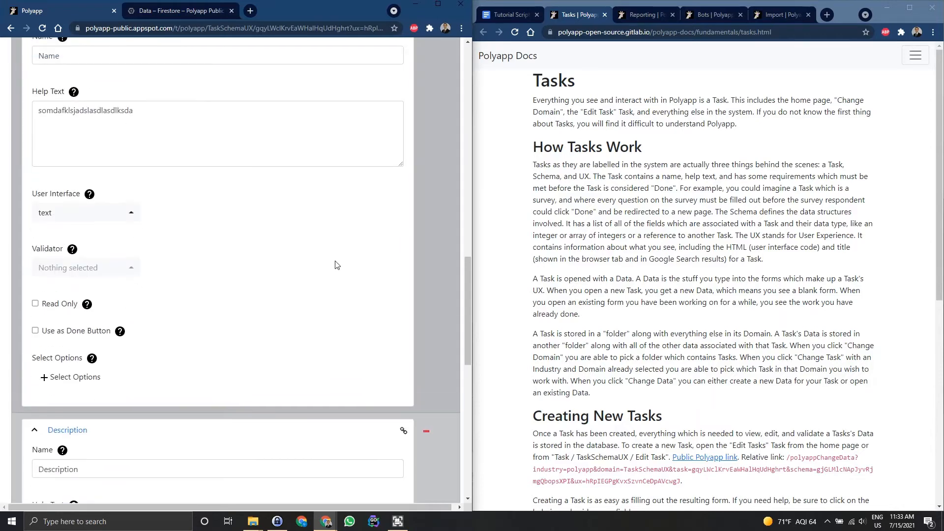
left_click(22, 239)
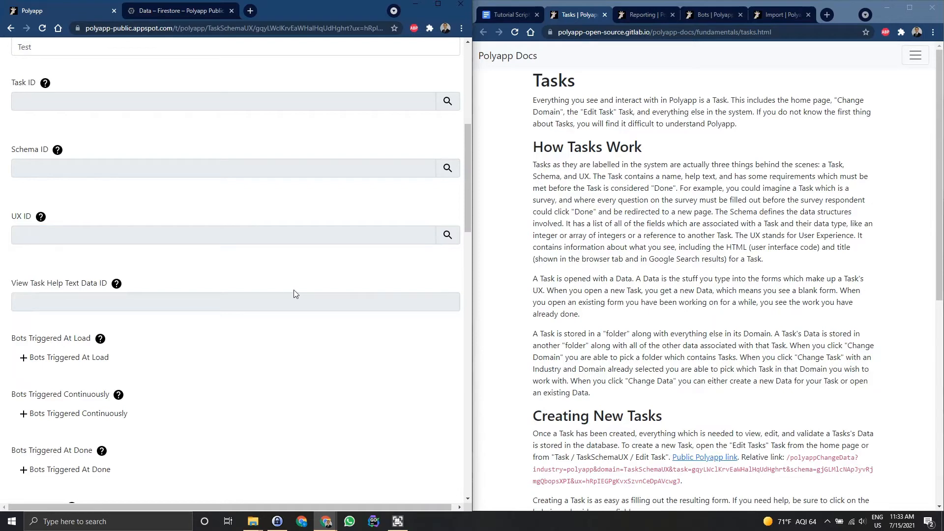
scroll(291, 336, "down", 20)
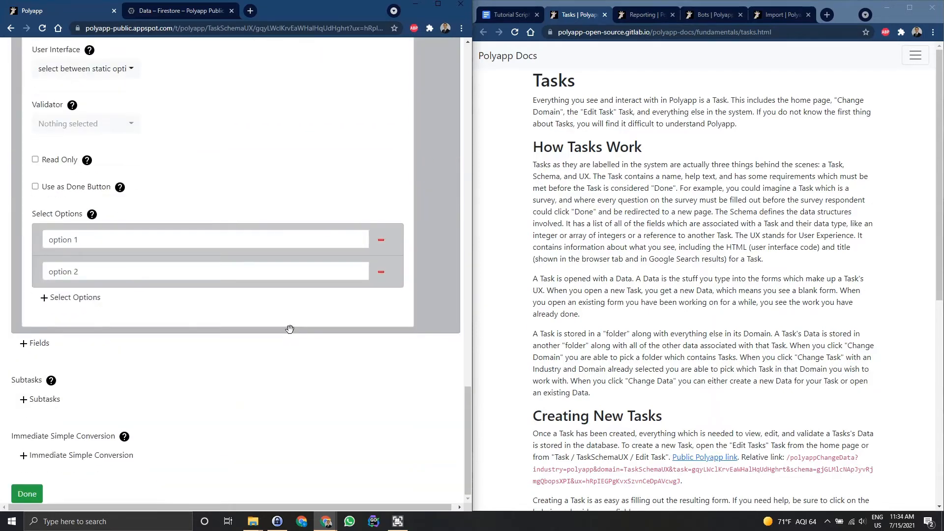
left_click(44, 403)
left_click(429, 409)
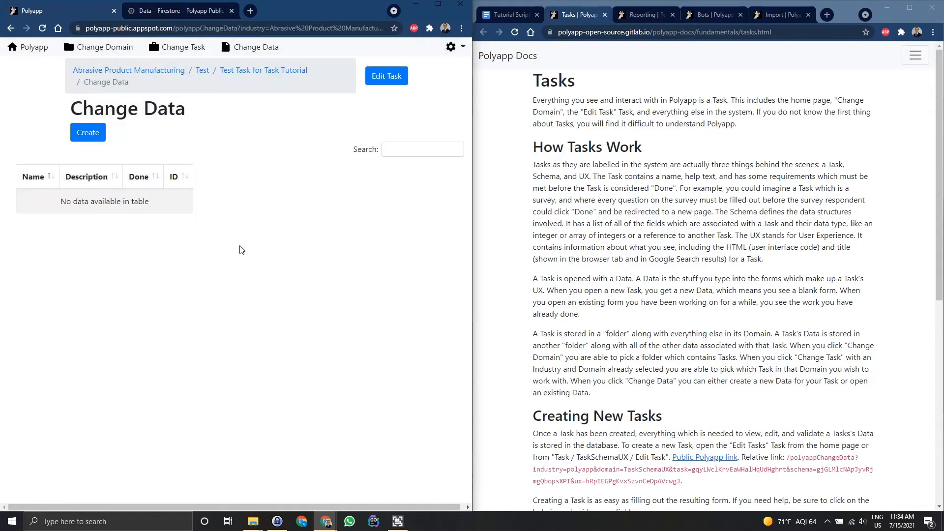
- Create a new data entry for the test task and view the help for its Name and Description fields
left_click(83, 136)
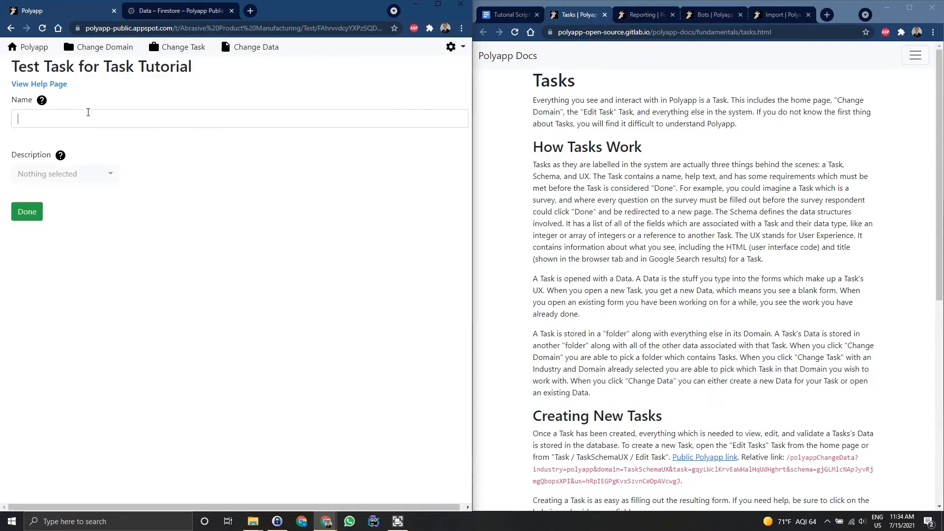
left_click(42, 101)
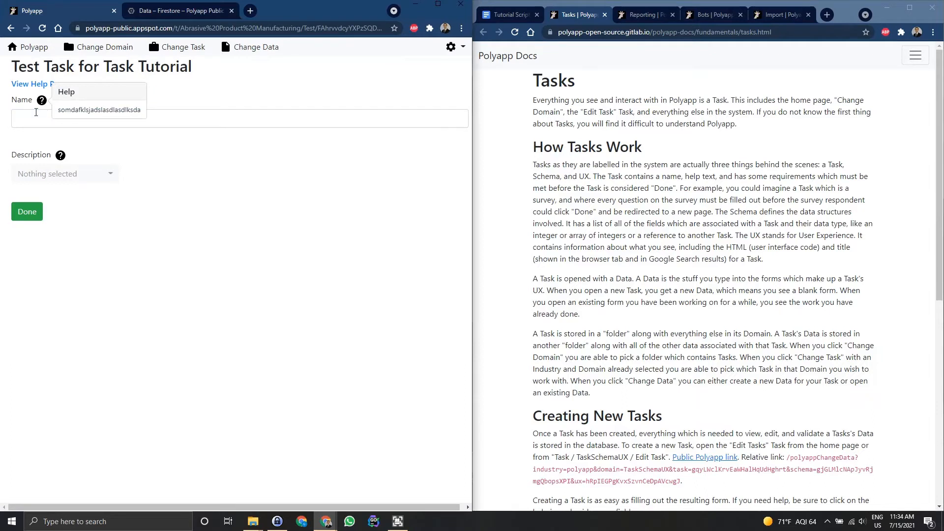
left_click(42, 101)
left_click(60, 156)
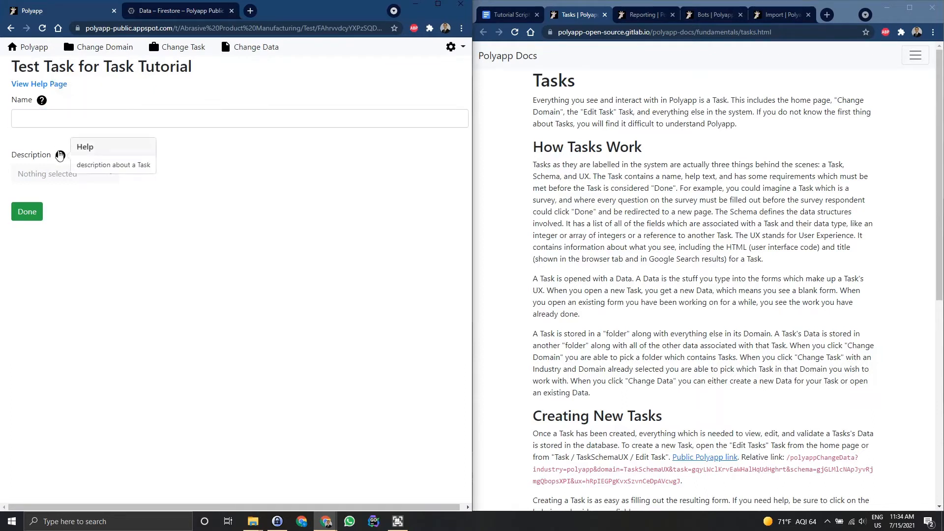
- Choose "option 1" as the entry's Description and mark the entry as done
left_click(49, 175)
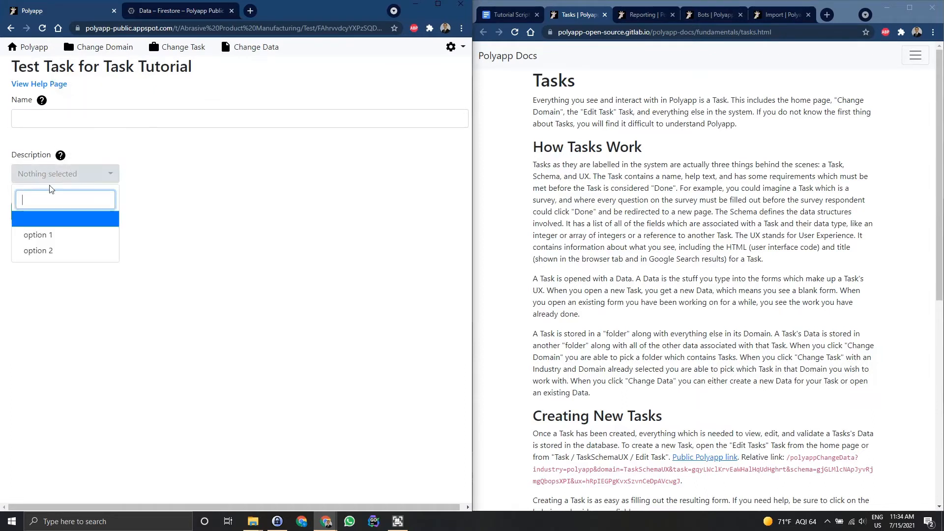
left_click(55, 236)
left_click(37, 217)
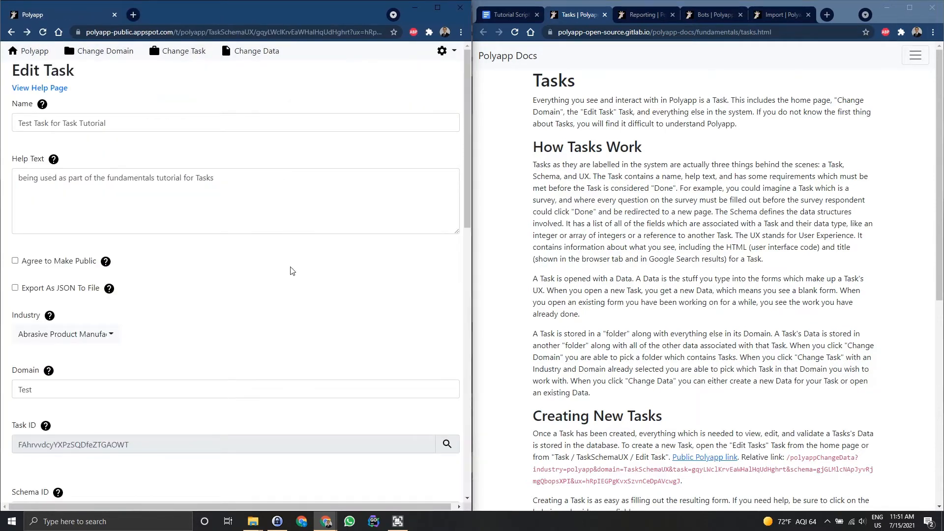
- Add another field below Field 3 in the existing test task
left_click(282, 231)
scroll(261, 245, "down", 10)
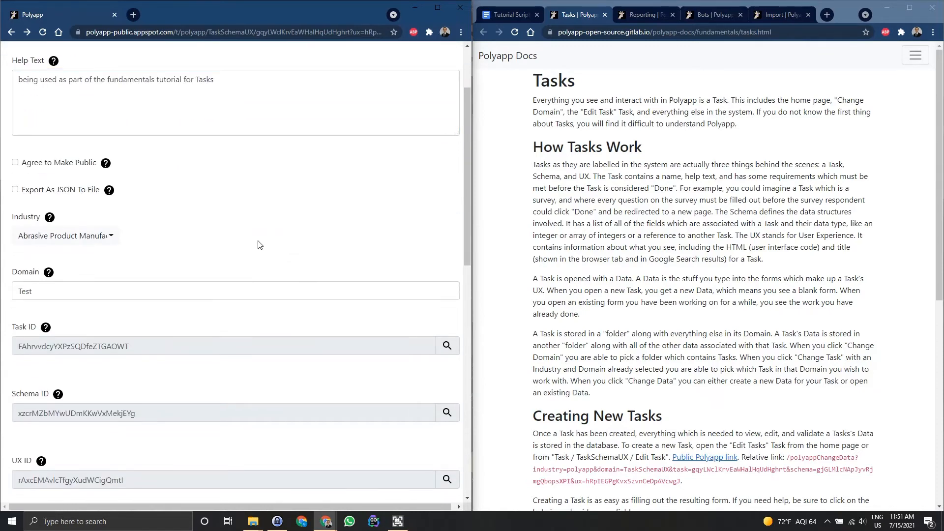
scroll(259, 245, "down", 3)
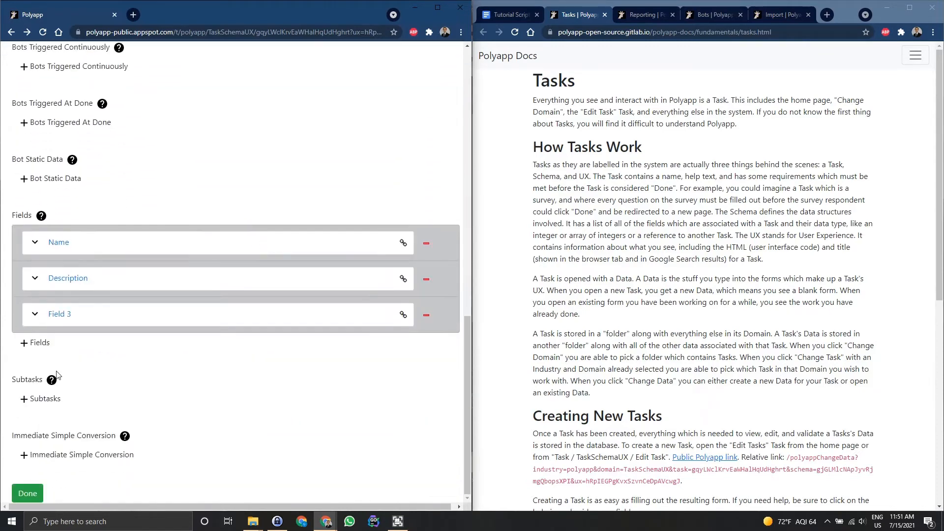
left_click(36, 344)
scroll(85, 343, "down", 3)
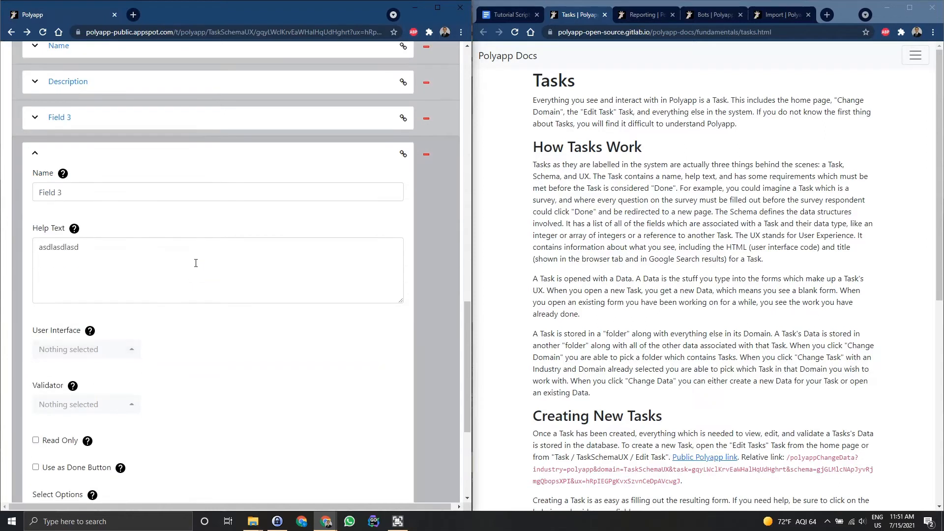
- Name the newly added field "field 4"
left_click(209, 191)
key("ctrl+a")
type("field ")
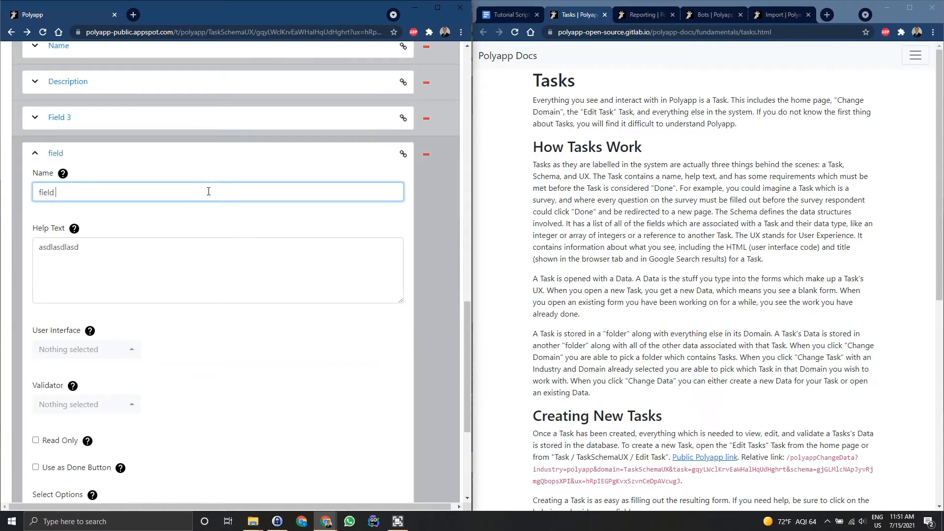
type("5")
key("Tab")
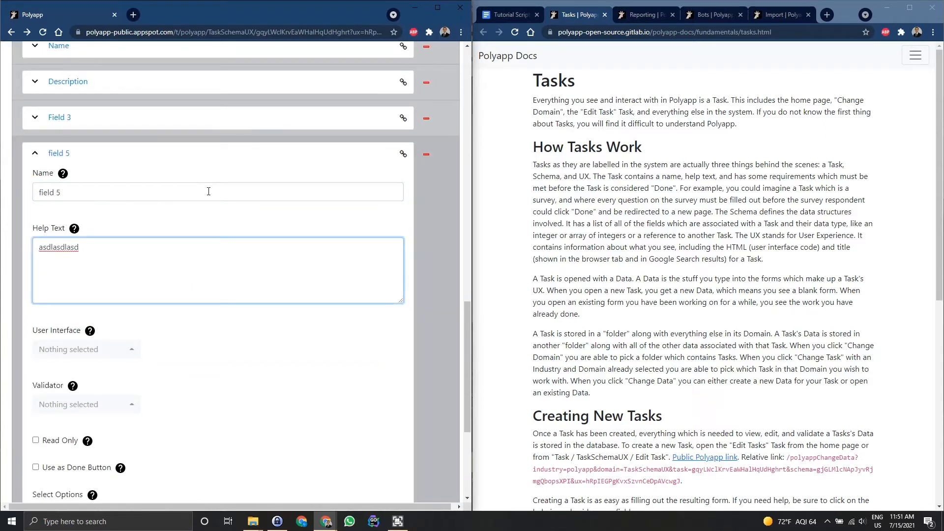
key("shift+Tab")
key("Right")
key("BackSpace")
type("4")
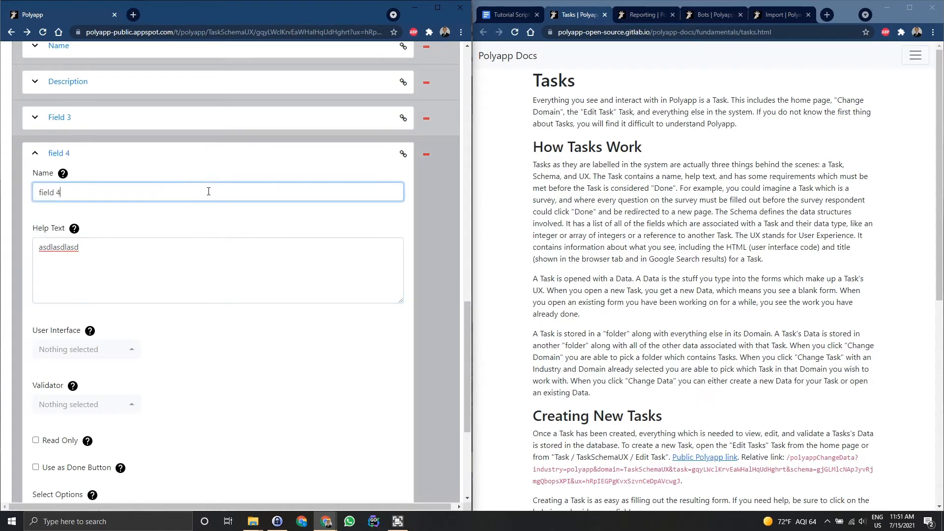
- Give field 4 the help text "asdlasdlasdlk;asdkl;asdkl;"
key("Tab")
type("asdlasdlasdlasdlasdlasdl")
key("Tab")
key("Tab")
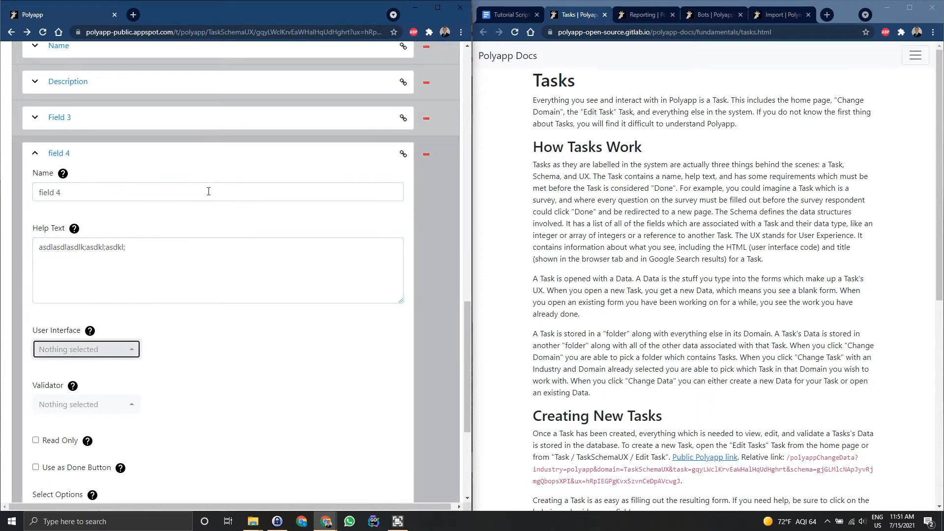
- Set field 4's user interface to text, collapse the field, and submit the edited task
type("text")
key("Return")
left_click(59, 154)
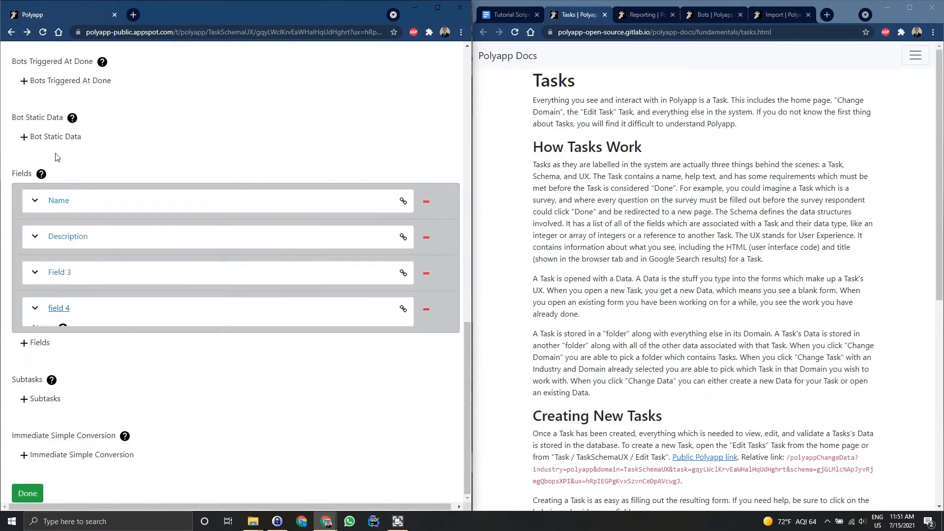
left_click(27, 493)
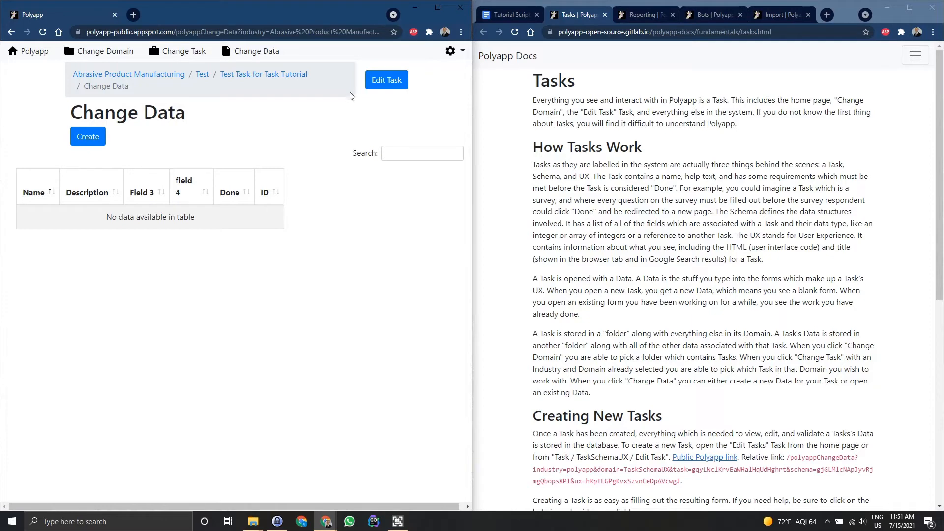
- Reopen the test task for editing, remove field 4 from its fields, and submit the task
left_click(385, 79)
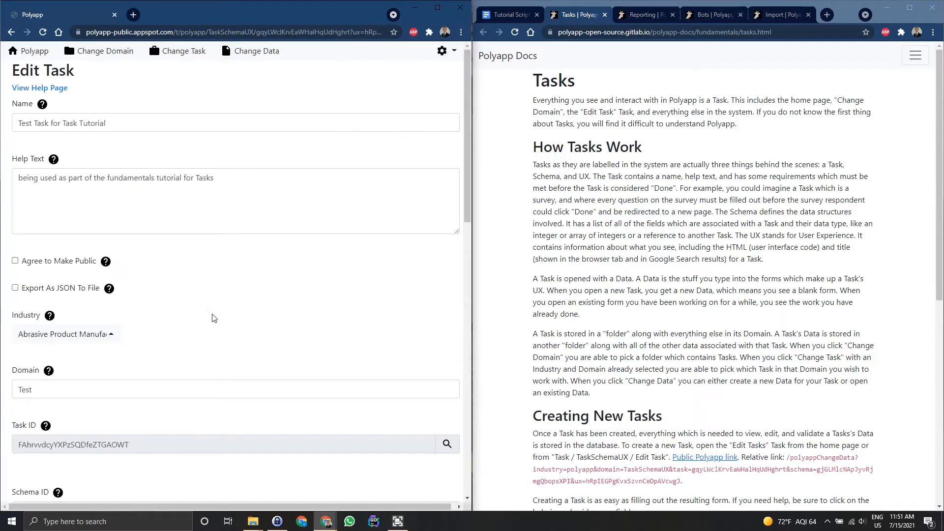
scroll(212, 317, "down", 13)
scroll(213, 317, "down", 3)
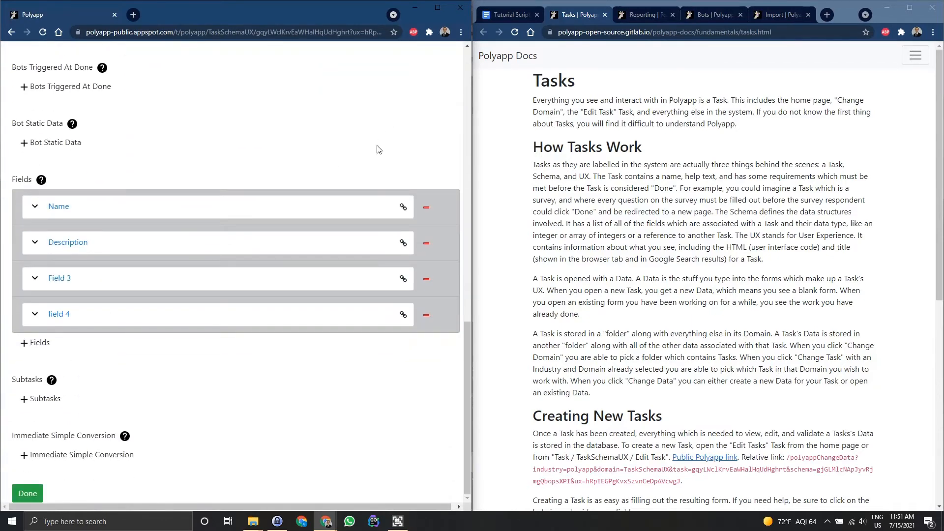
left_click(427, 315)
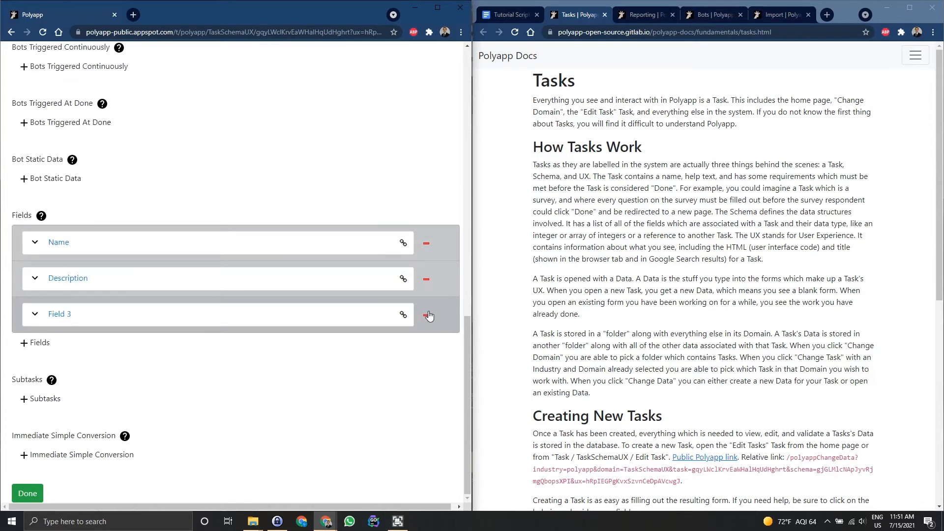
left_click(34, 491)
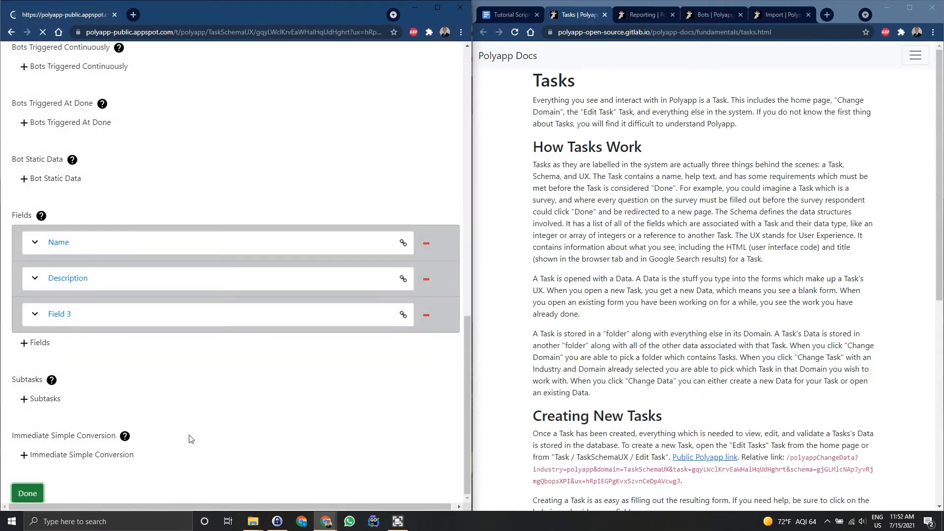
- In the immediate simple conversion for field 4, enter "delete" as the new field name and resubmit the task
scroll(177, 295, "down", 15)
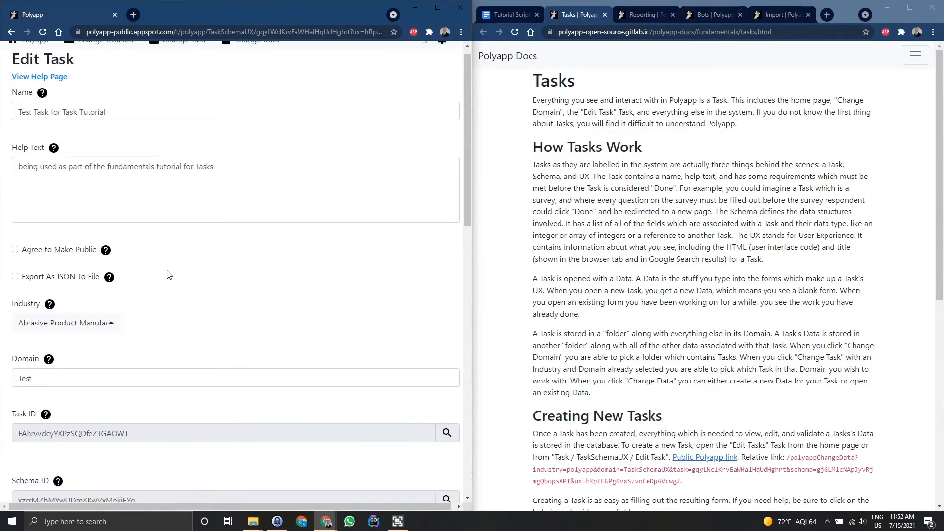
scroll(169, 273, "down", 5)
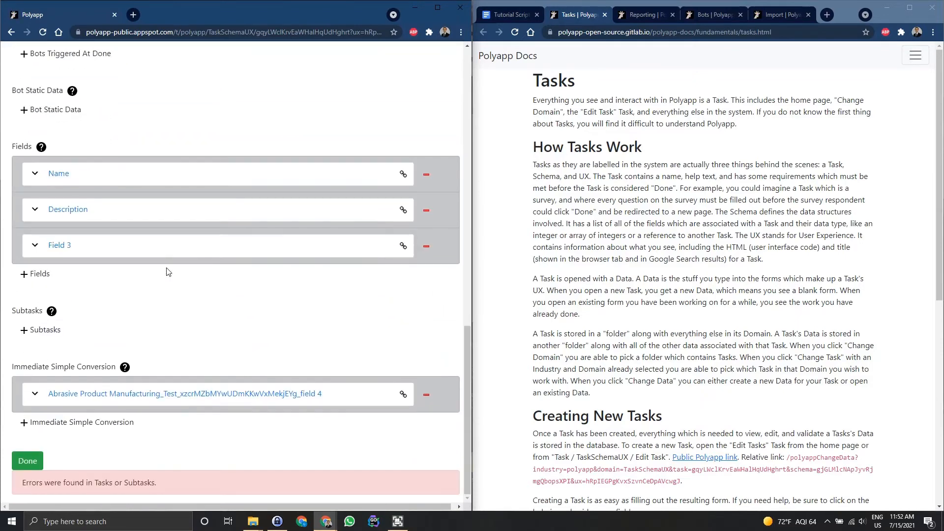
left_click(184, 403)
scroll(196, 388, "down", 2)
left_click(202, 384)
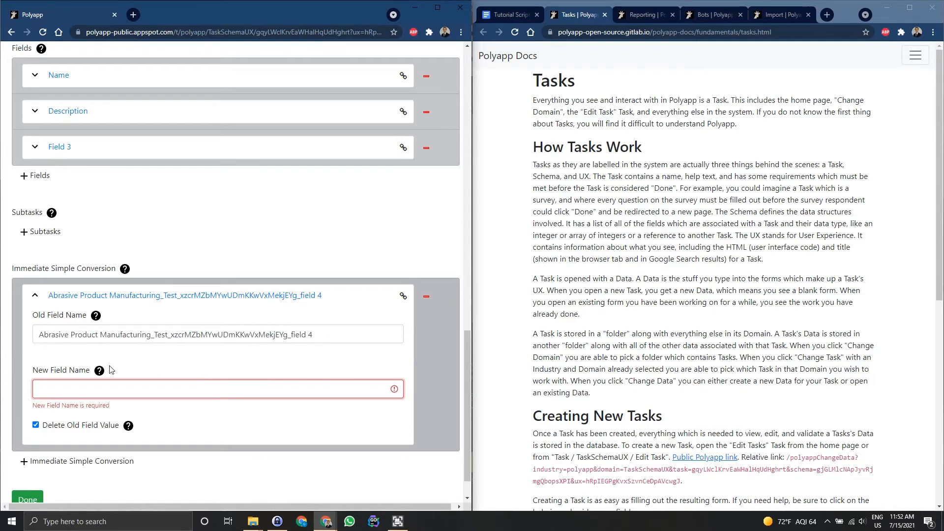
mouse_move(99, 373)
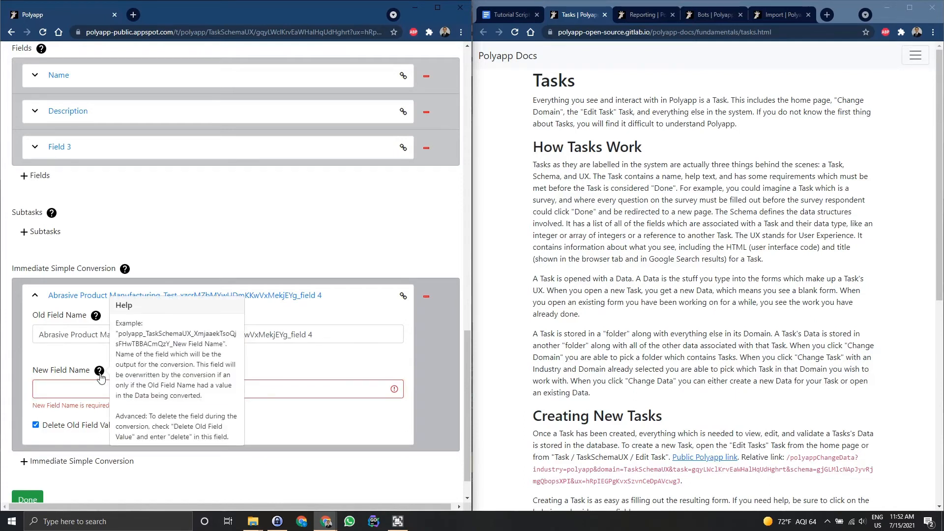
left_click(72, 394)
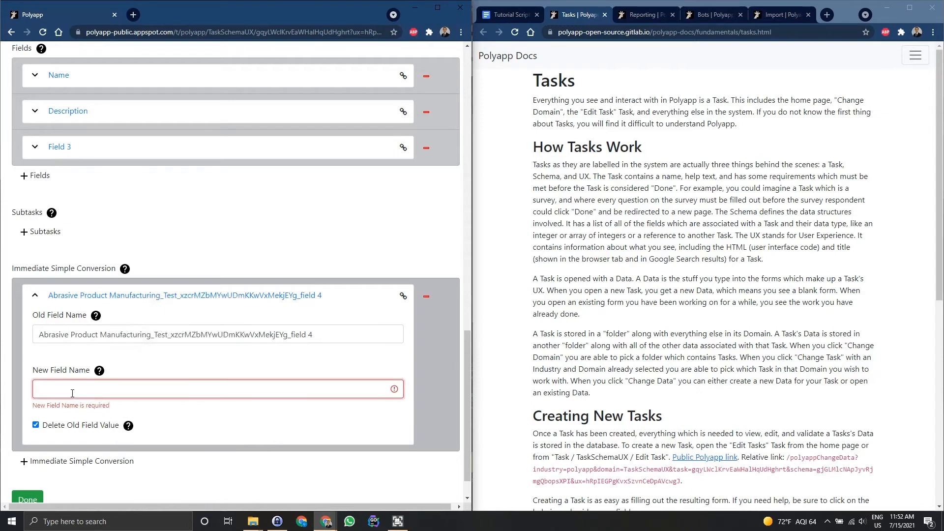
type("delete")
left_click(182, 295)
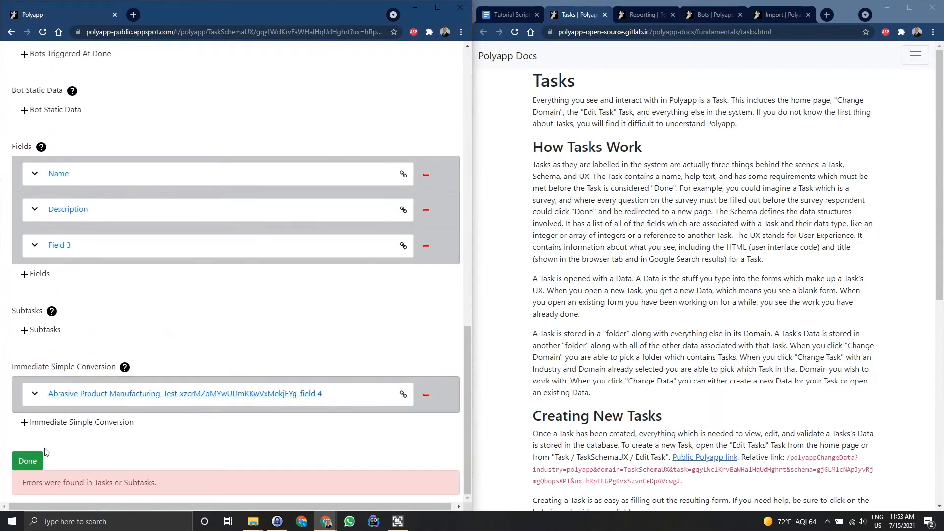
left_click(32, 489)
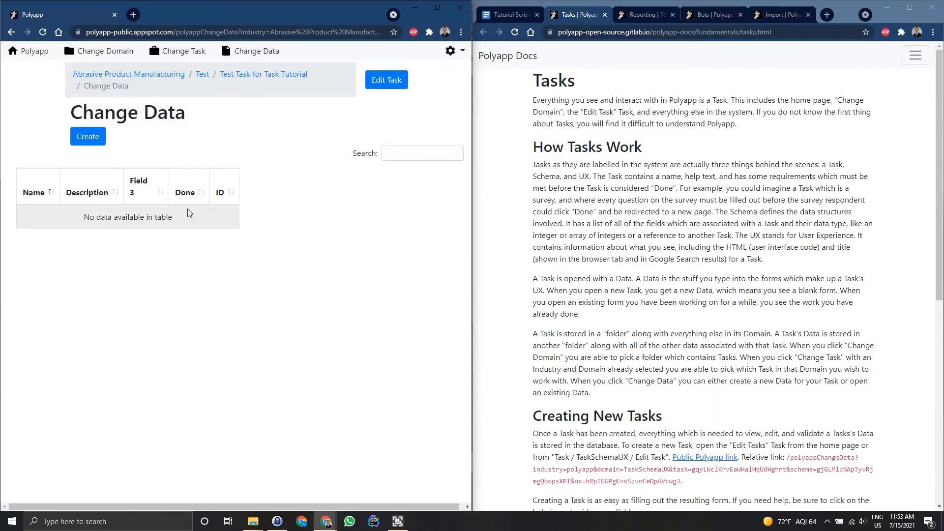
- Create a data record with Name "example", Description "option 1" and Field 3 "hi there", and submit it
left_click(91, 137)
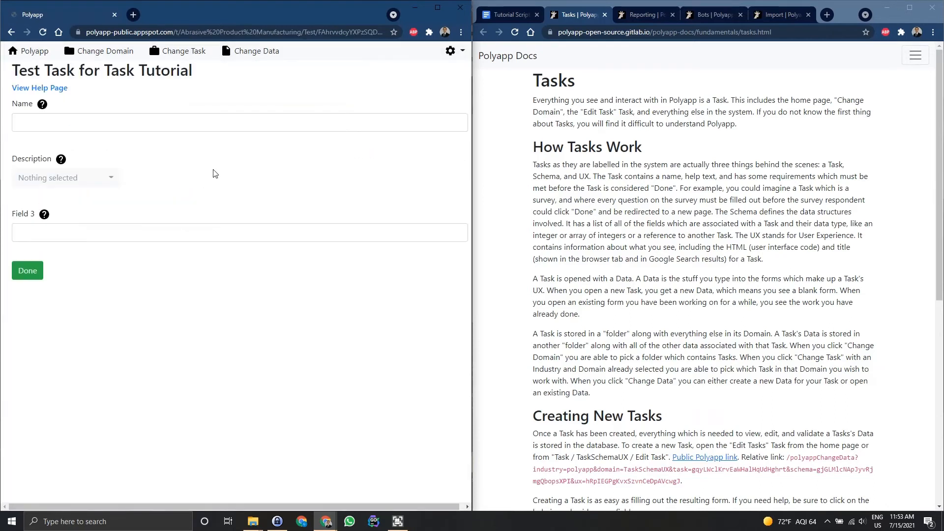
left_click(188, 117)
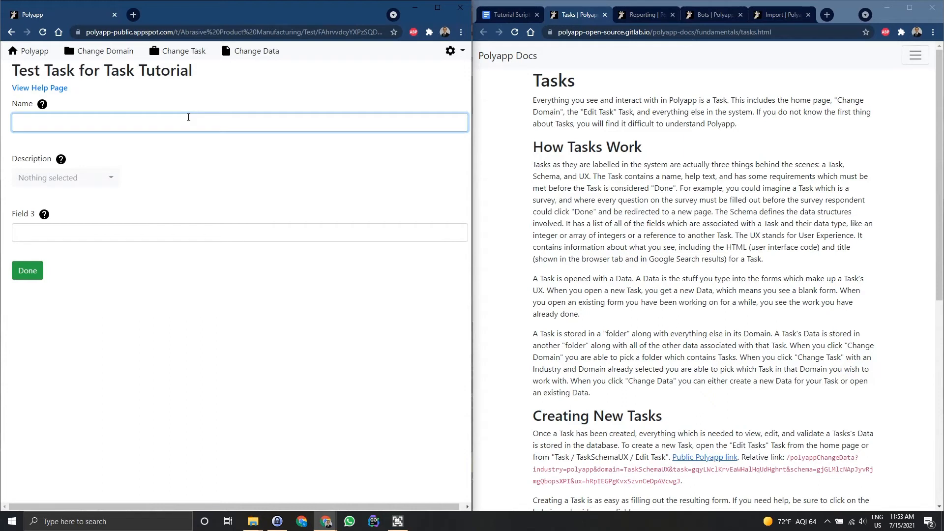
type("example")
key("Tab")
key("space")
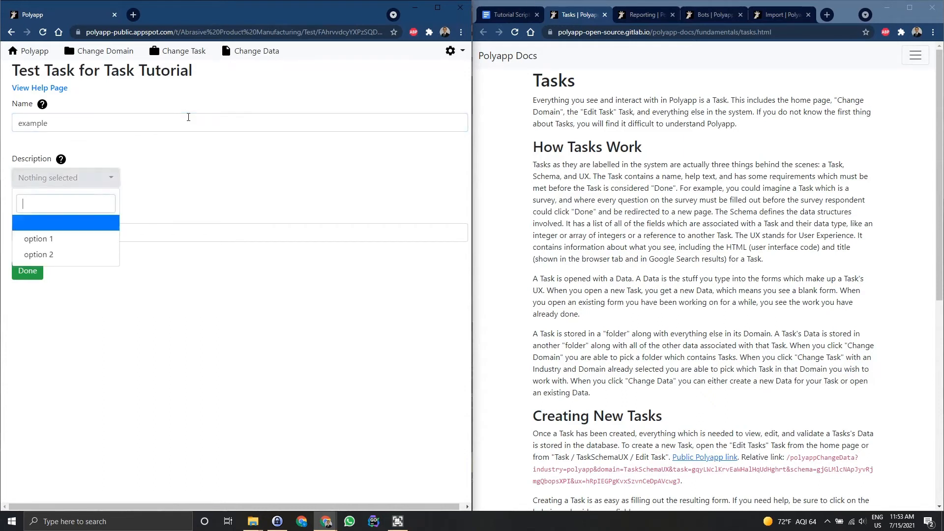
key("Down")
key("Return")
key("Tab")
type("hi there")
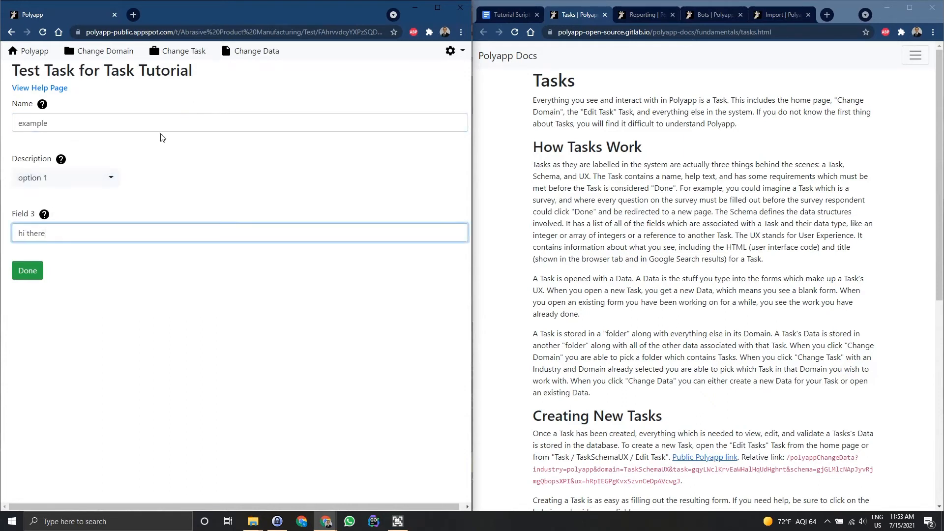
left_click(30, 270)
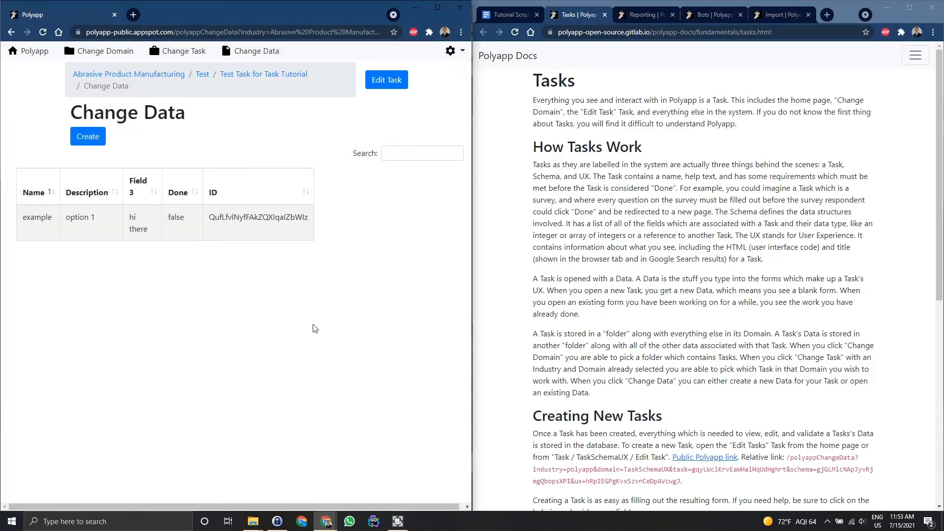
- Edit the test task to rename Field 3 as "Customer Favorite Colors" and submit the change
left_click(390, 83)
scroll(263, 311, "down", 15)
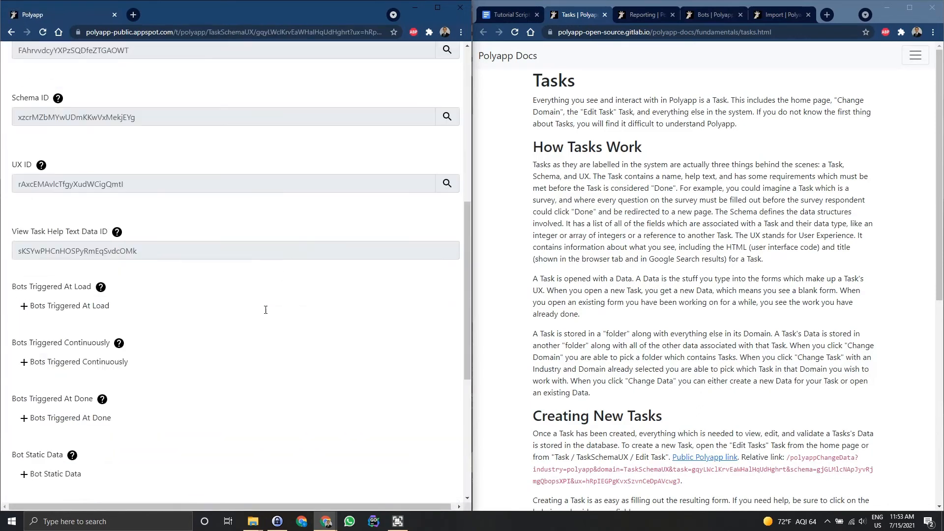
left_click(84, 316)
scroll(133, 212, "down", 3)
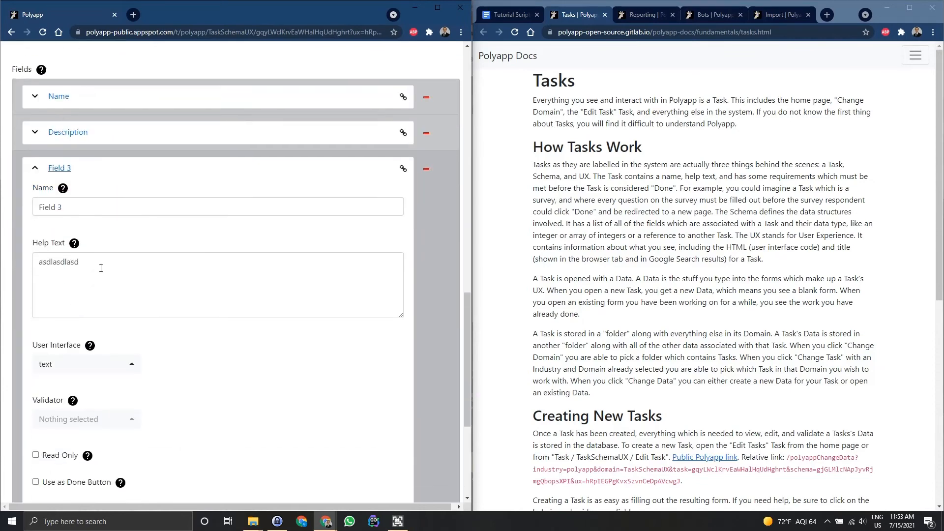
triple_click(133, 212)
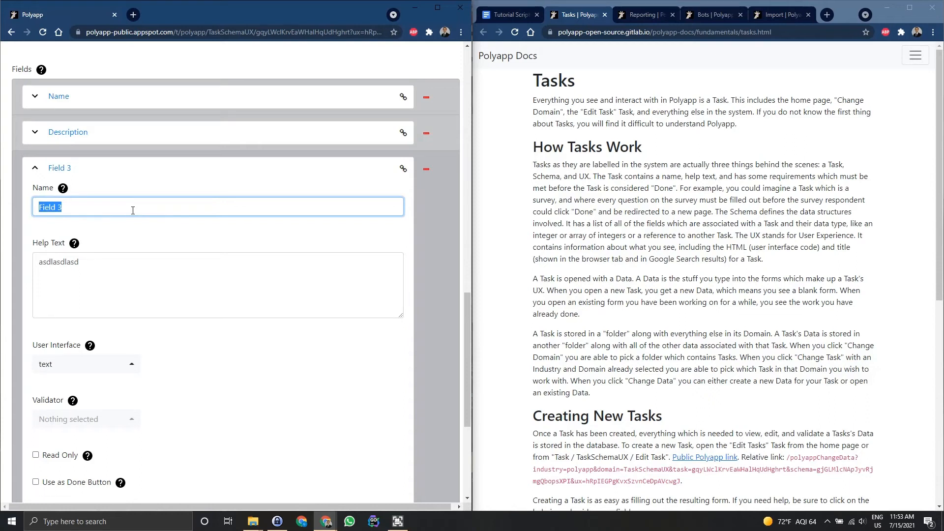
type("Customer")
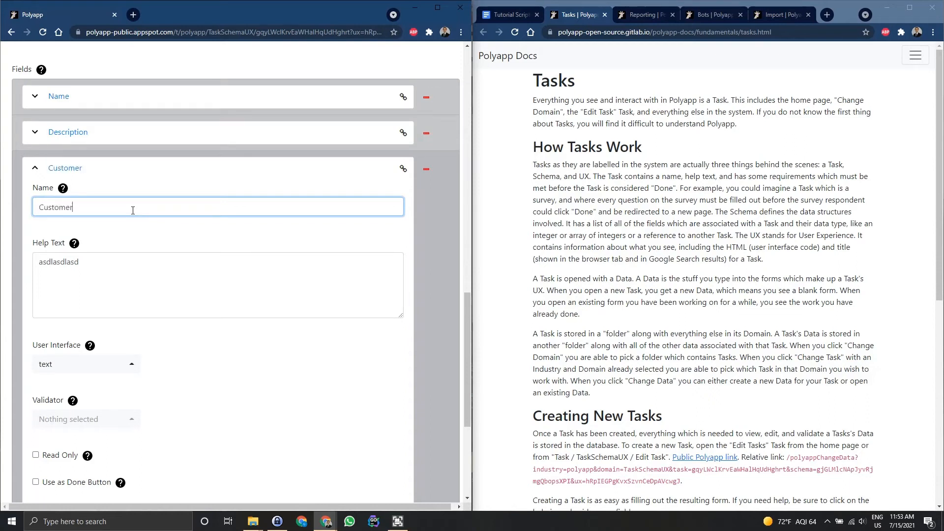
type(" Favorite Colors")
left_click(131, 283)
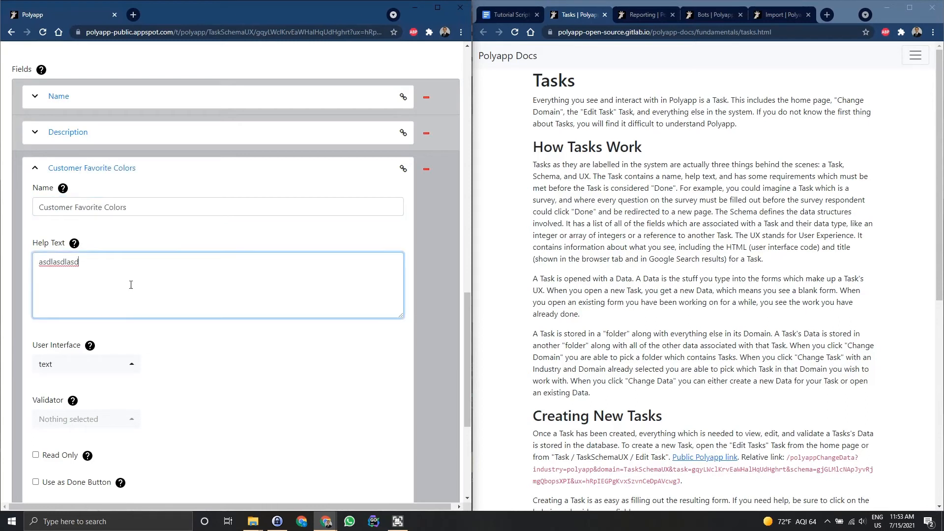
left_click(122, 168)
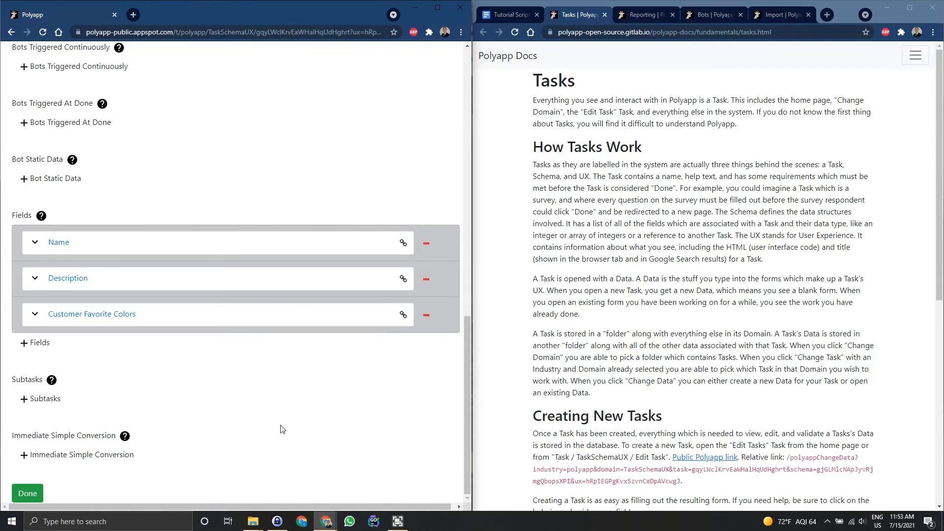
left_click(28, 493)
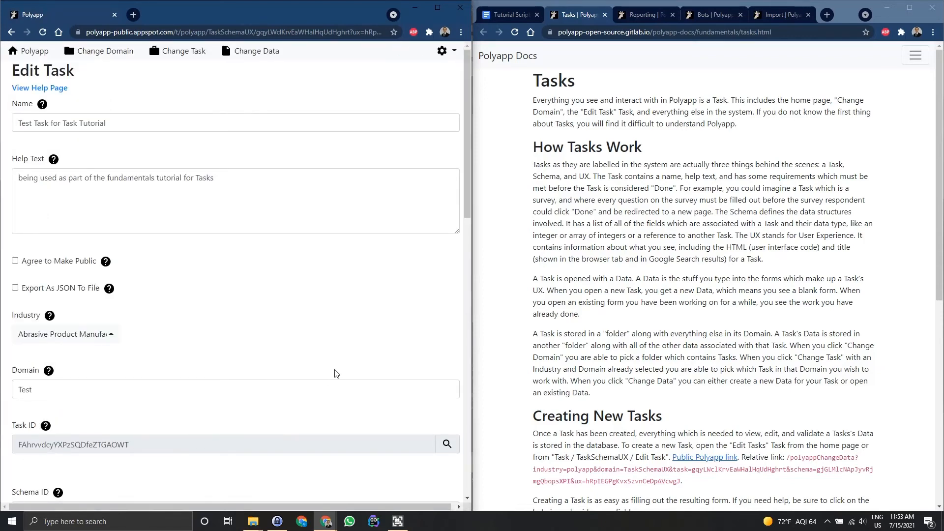
- In the immediate simple conversion for Field 3, copy the full old field name into the new field name
scroll(332, 372, "down", 15)
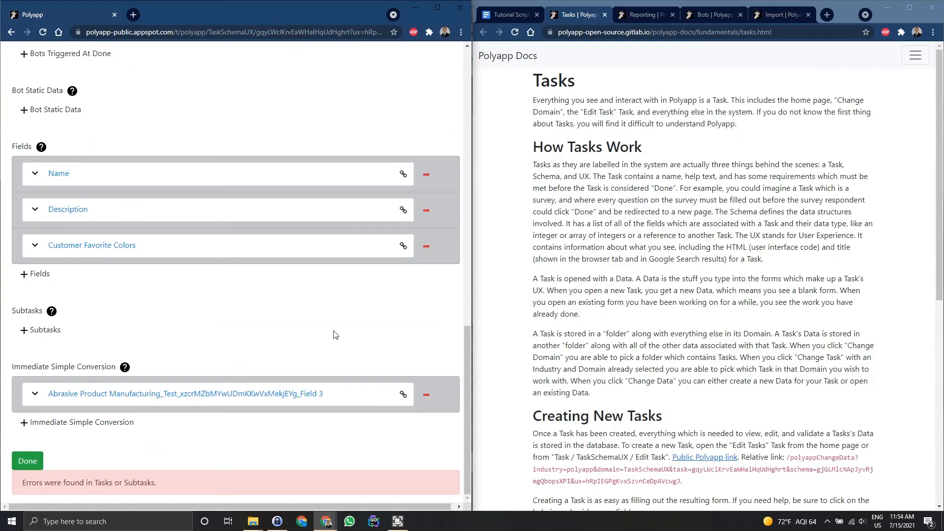
left_click(312, 393)
scroll(312, 391, "down", 2)
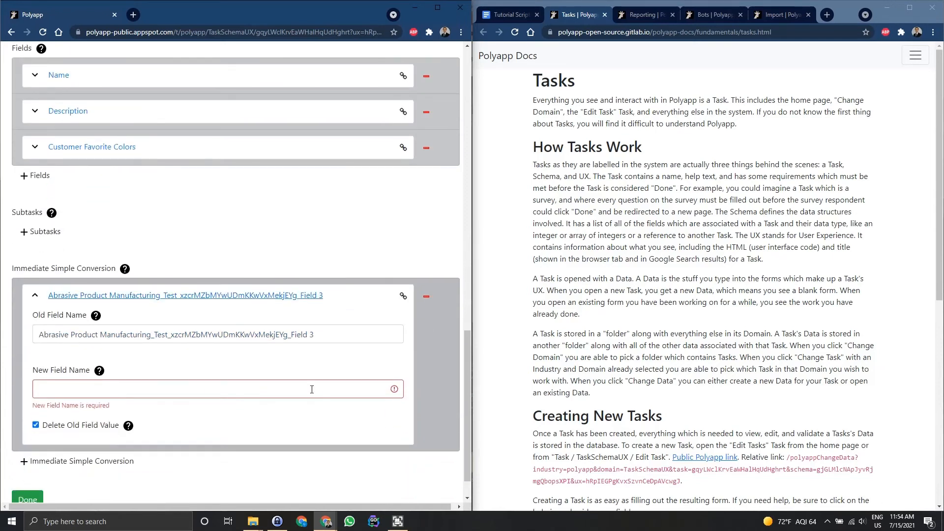
triple_click(295, 330)
key("ctrl+c")
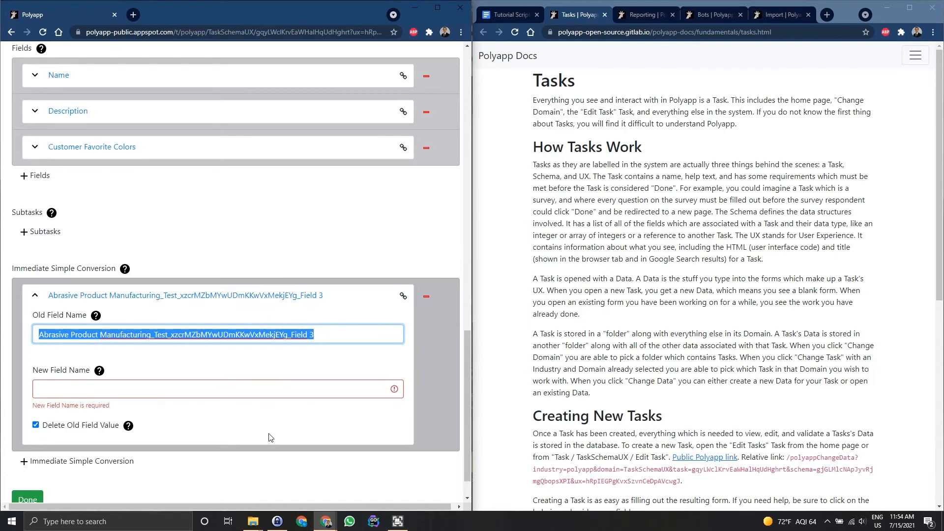
left_click(293, 383)
key("ctrl+v")
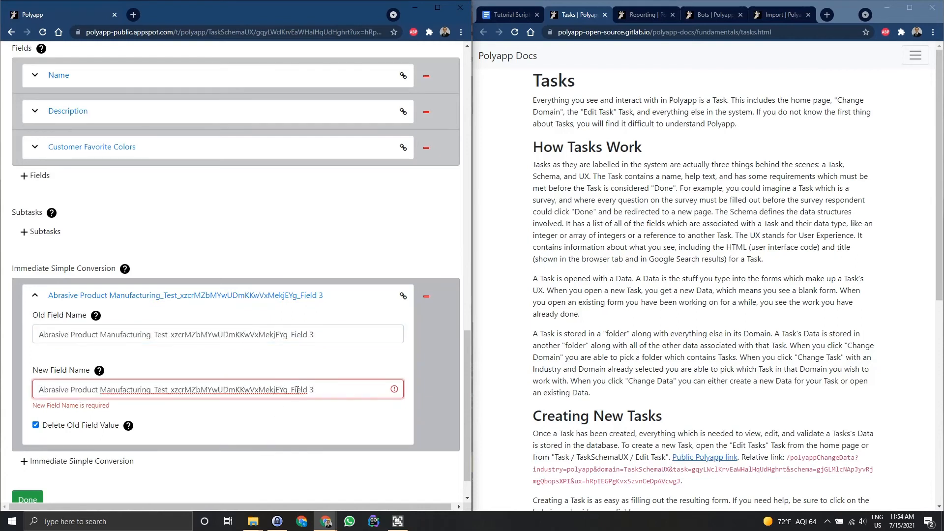
- Replace the "Field 3" ending of the new field name with "Customer Favorite Colors" and submit the task
left_click_drag(291, 389, 314, 390)
scroll(308, 426, "up", 1)
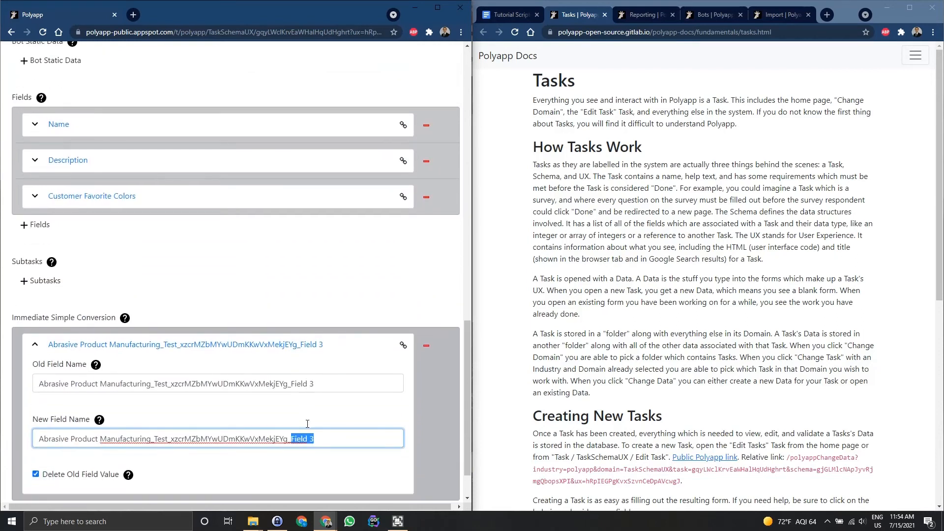
type("Customer Favorite Colors")
left_click(340, 307)
scroll(339, 308, "down", 3)
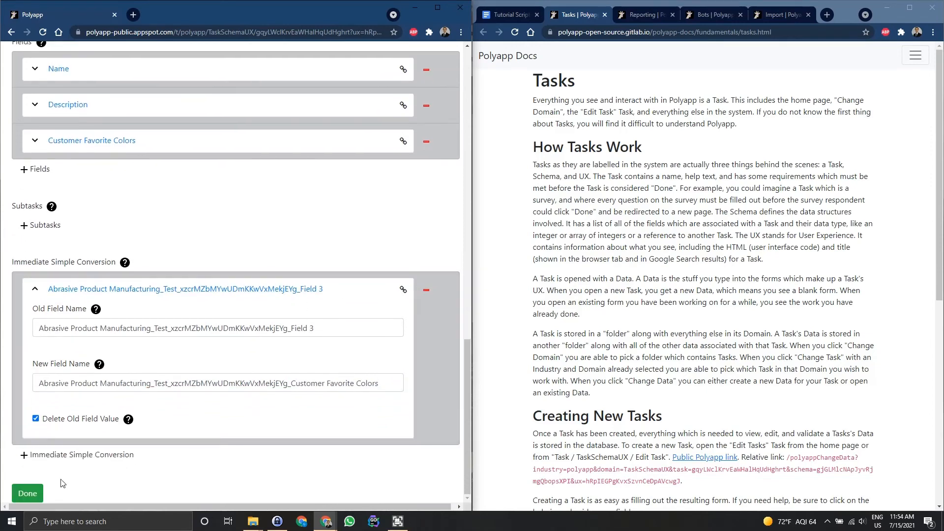
left_click(16, 496)
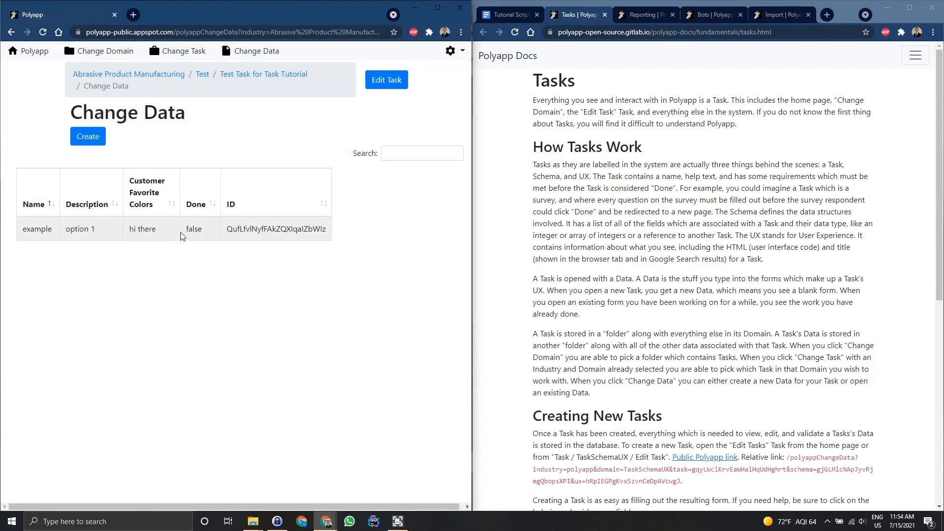
- Open the "example" data record and examine its Customer Favorite Colors value
left_click(134, 229)
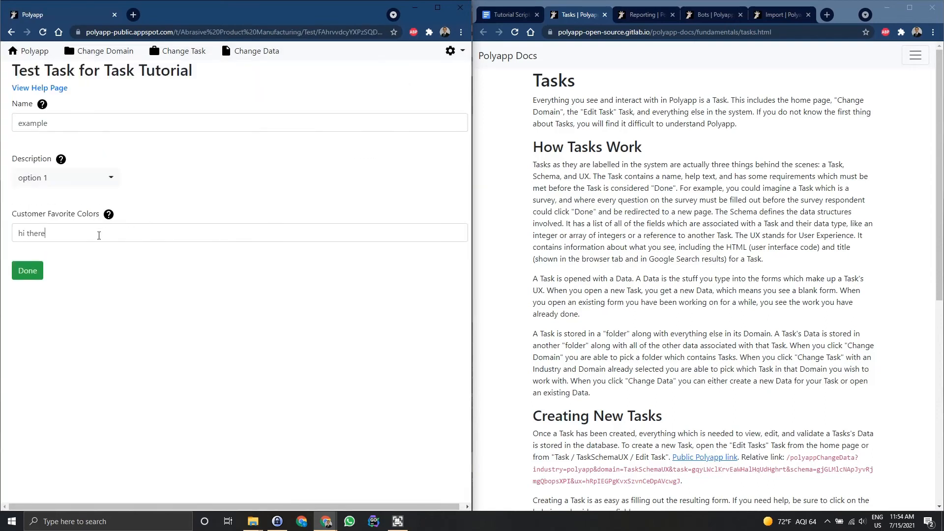
left_click(99, 235)
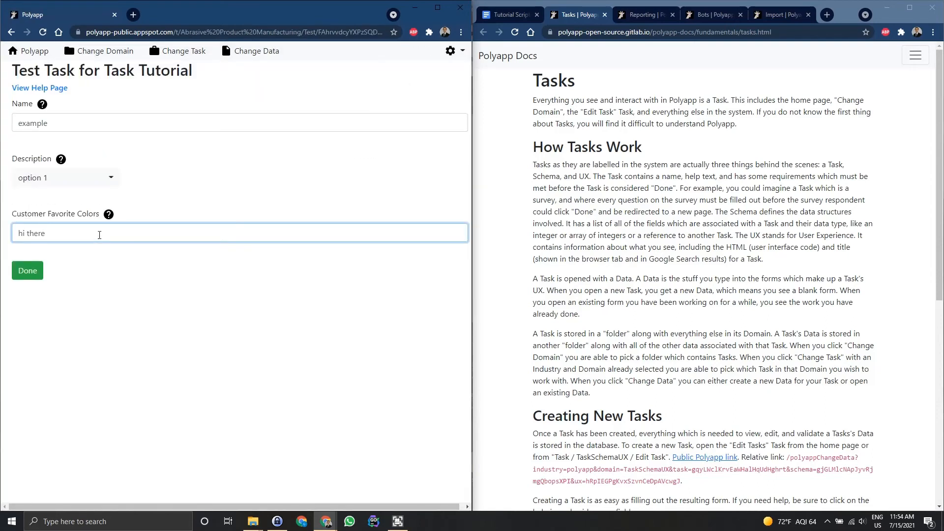
left_click(127, 271)
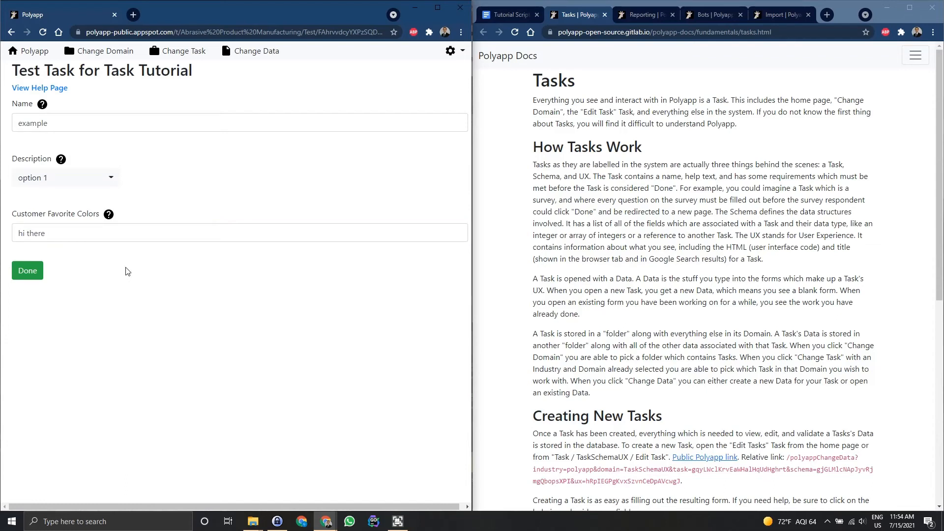
triple_click(90, 231)
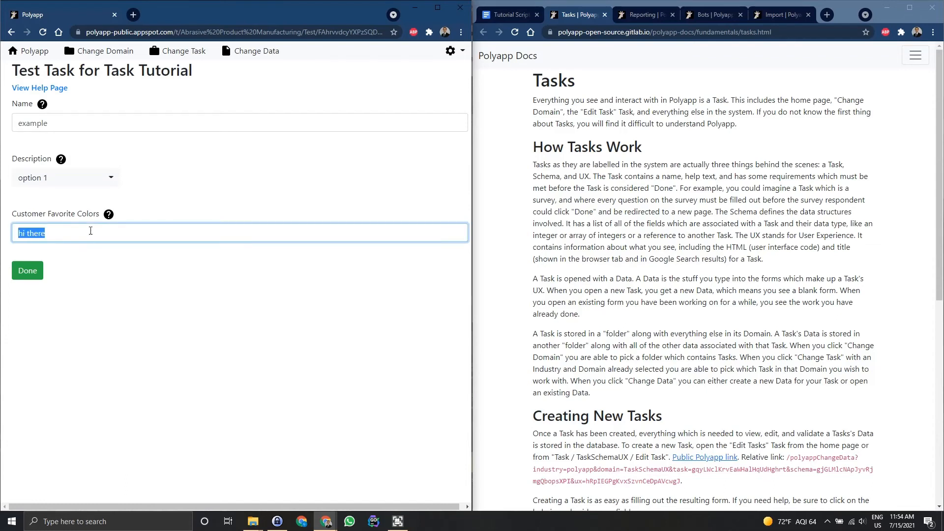
left_click(115, 263)
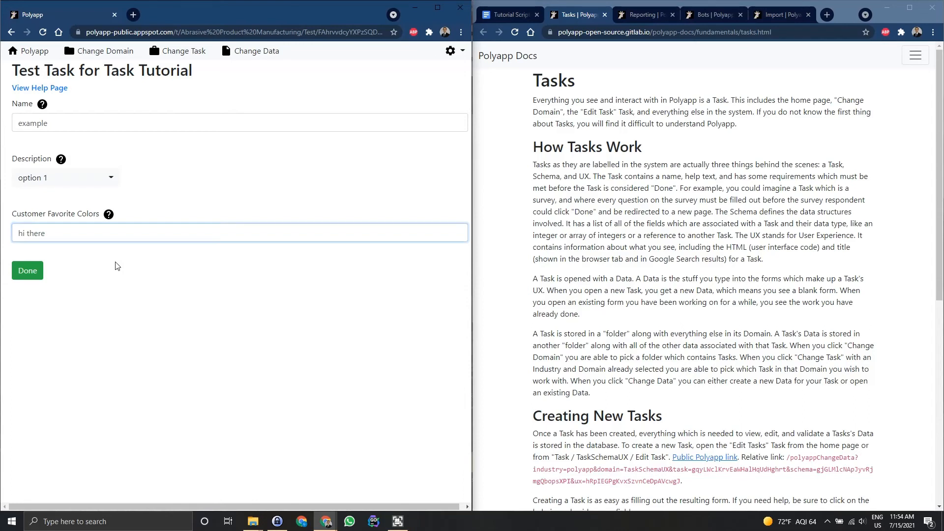
- Leave the data record, open the test task for editing and expand its Customer Favorite Colors field
key("alt+Left")
left_click(397, 79)
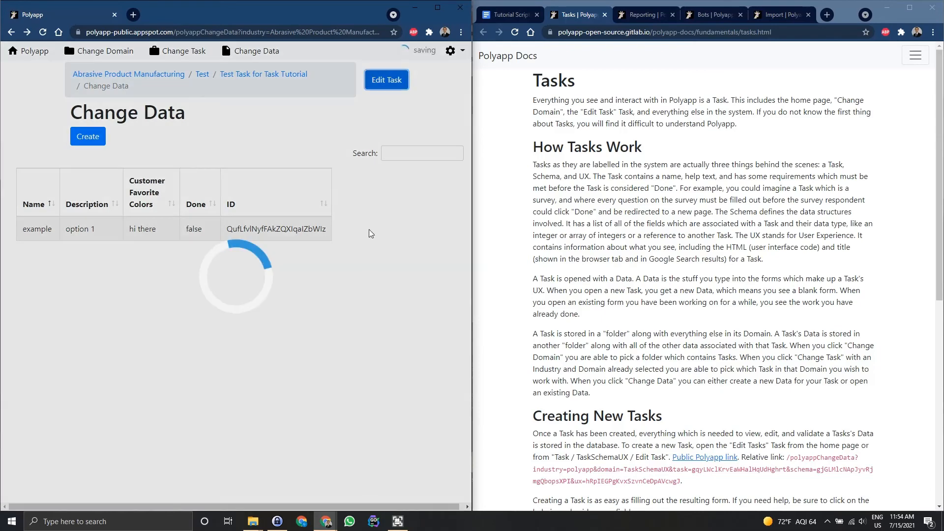
scroll(371, 241, "down", 5)
scroll(371, 240, "down", 8)
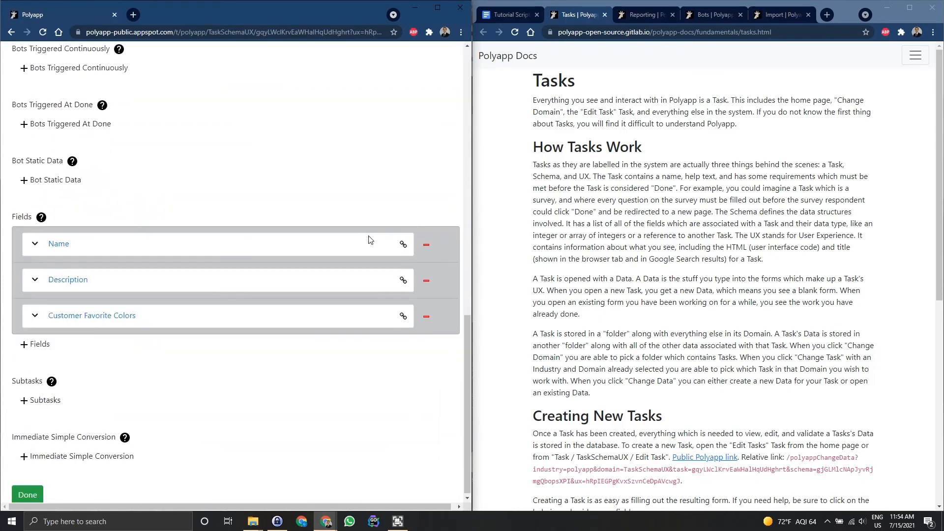
left_click(92, 315)
scroll(141, 343, "down", 2)
- Rename the Customer Favorite Colors field as "New Customer Favorite Colors" and submit the task
triple_click(140, 318)
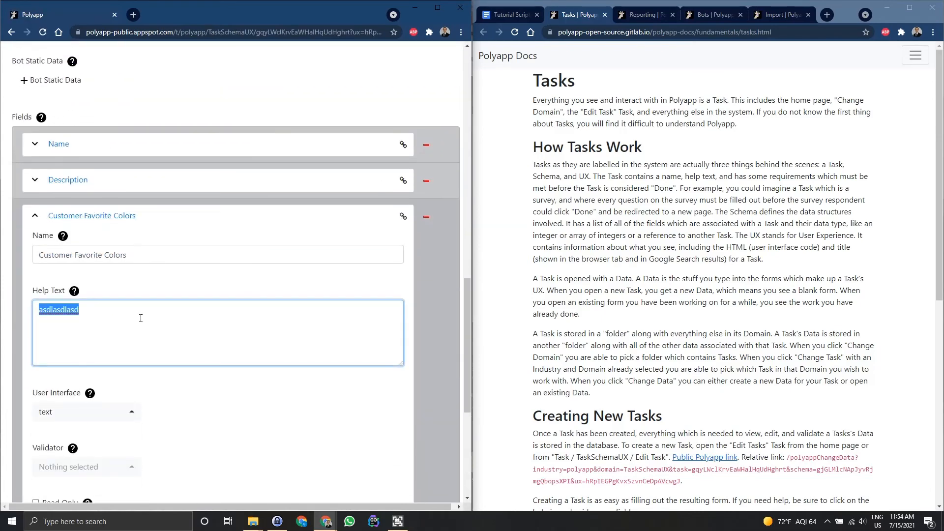
triple_click(150, 258)
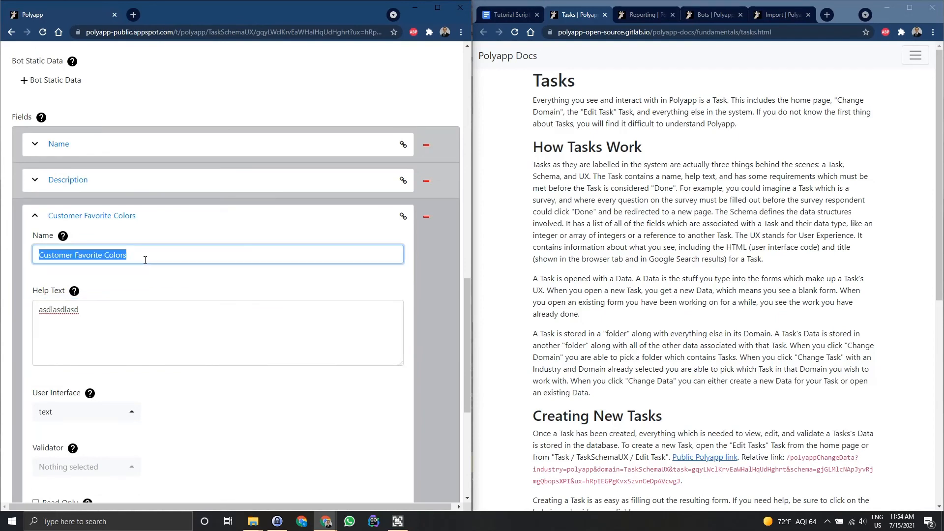
type("New Customer")
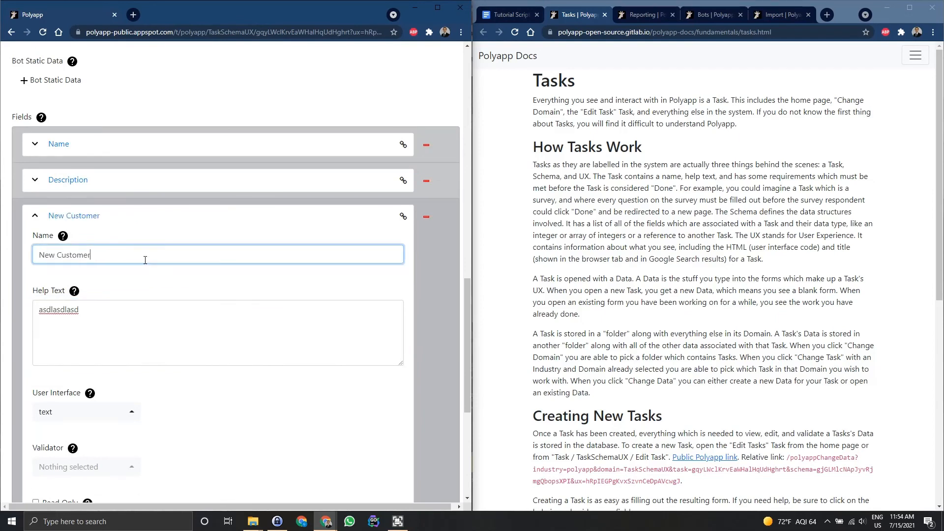
type(" Favorite Colors")
left_click(128, 216)
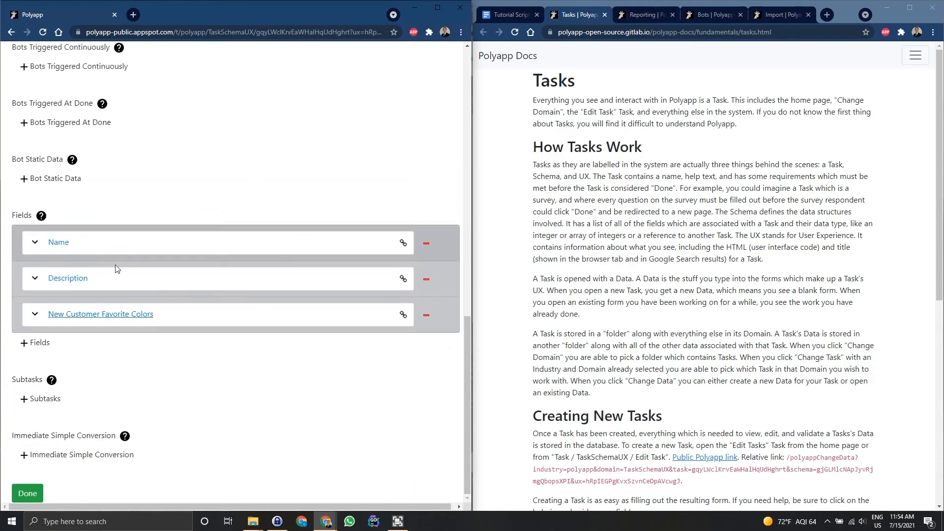
left_click(33, 489)
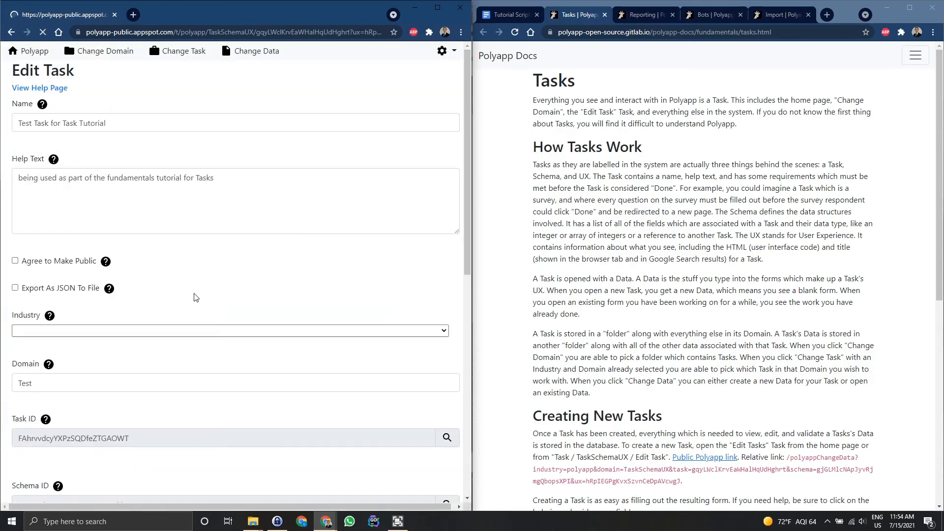
- In the immediate simple conversion for Customer Favorite Colors, set the new field name to "delete" and submit the task
scroll(191, 295, "down", 15)
left_click(138, 421)
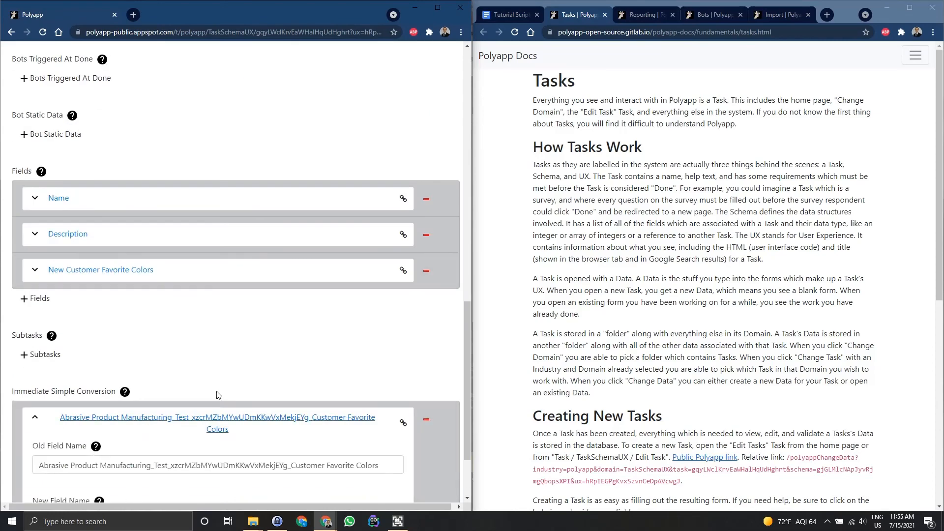
scroll(217, 392, "down", 3)
left_click(216, 392)
type("elete")
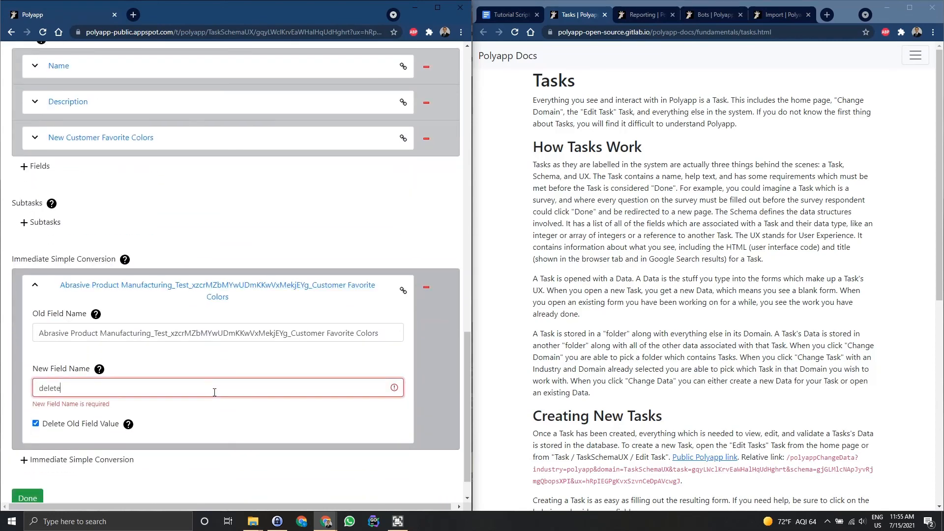
left_click(27, 497)
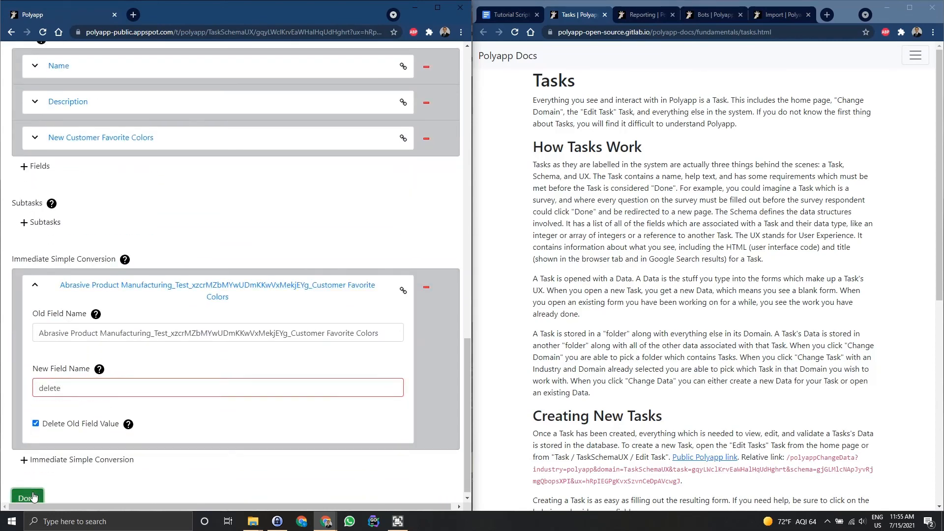